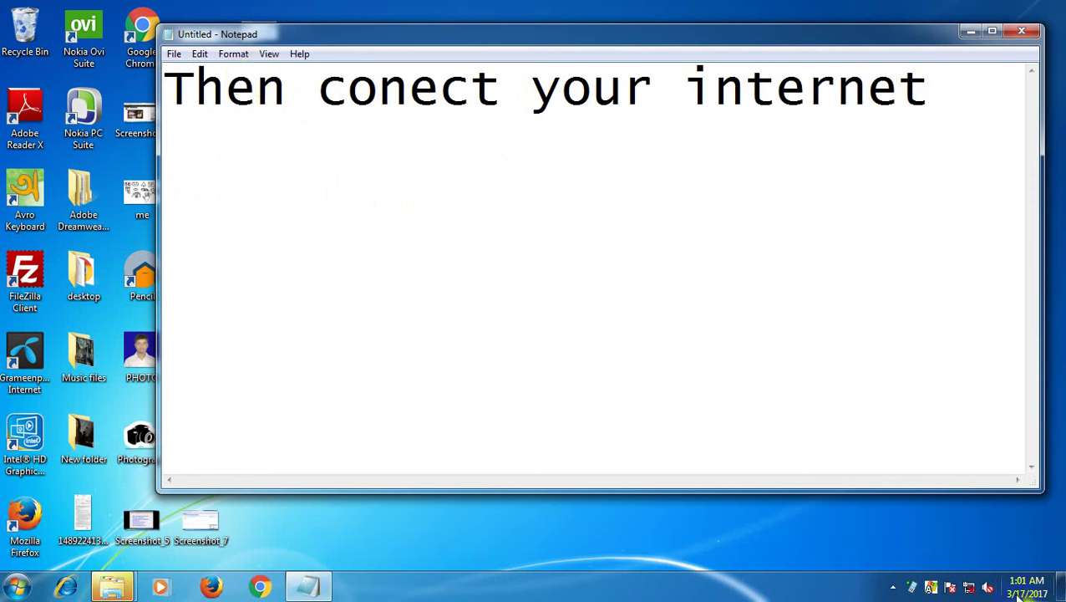
Dial the Nokia Asha 300 USB Modem (OTA) connection, then put the cursor at the note's end
click(970, 590)
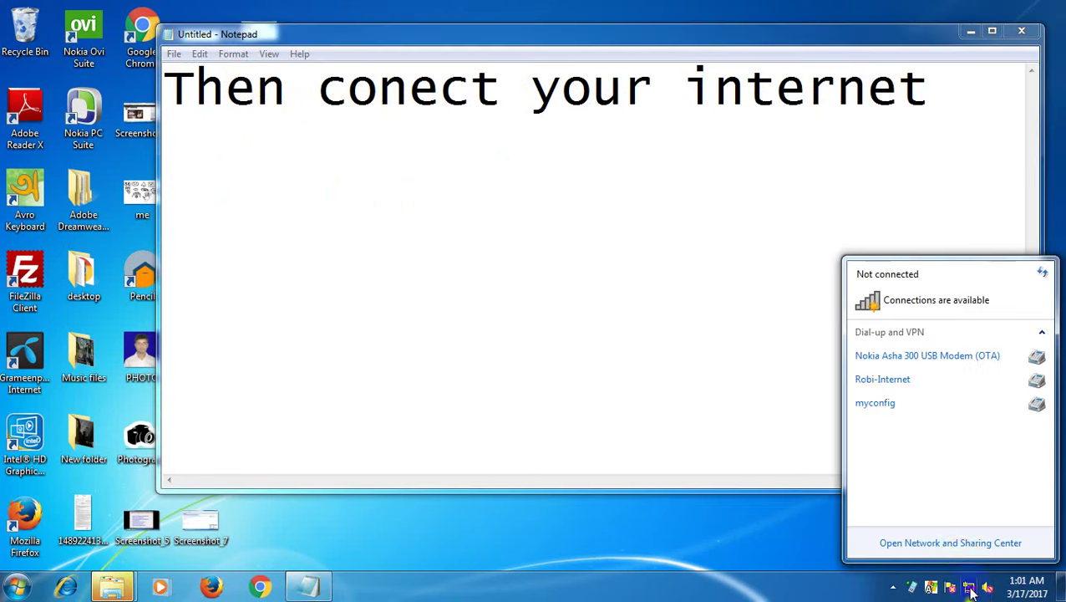
click(930, 357)
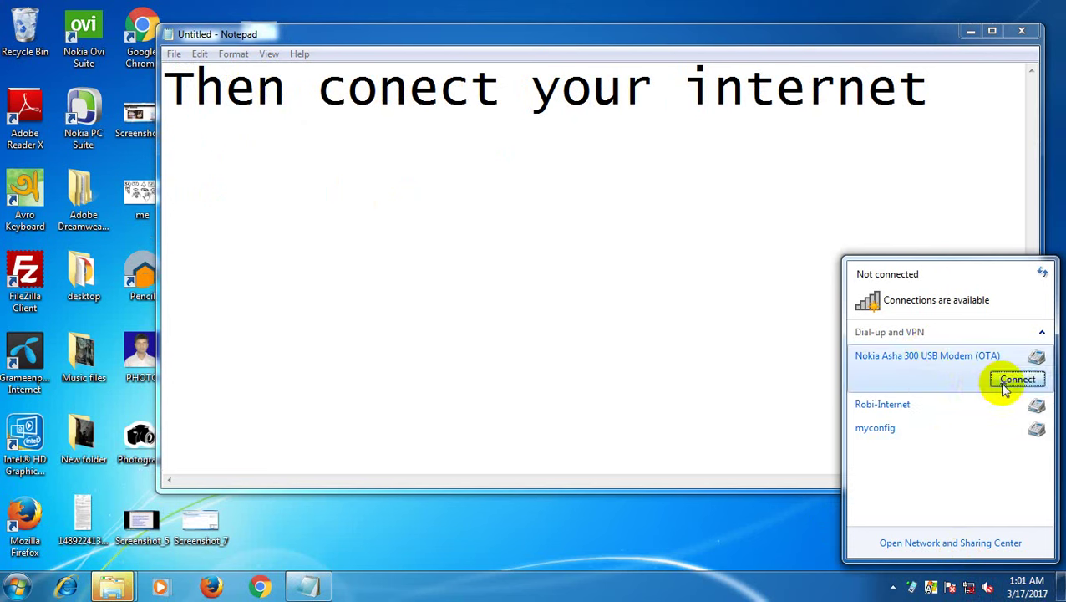
click(1002, 382)
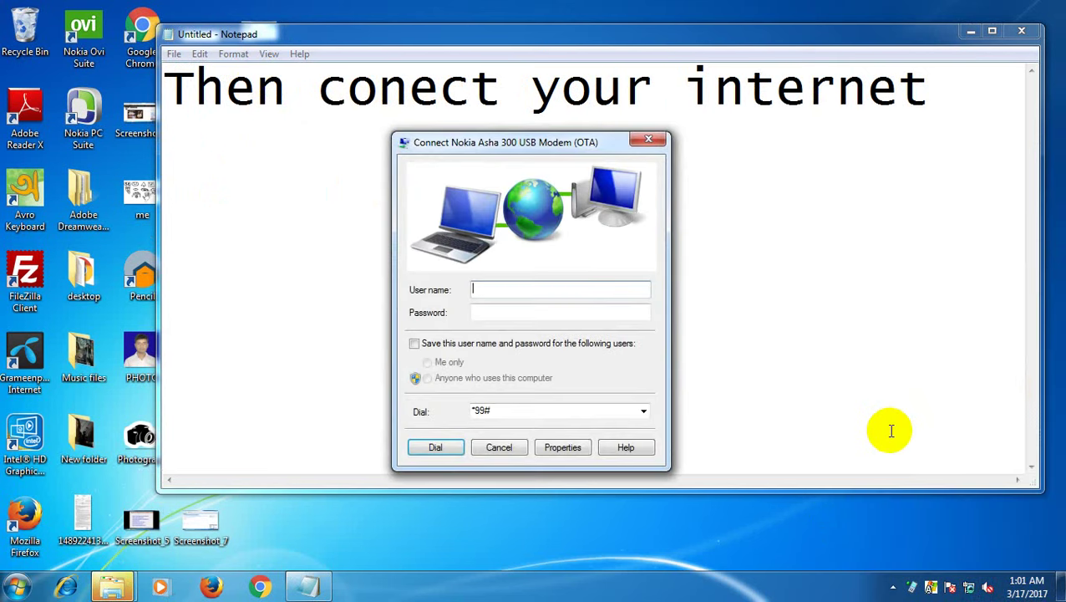
click(436, 447)
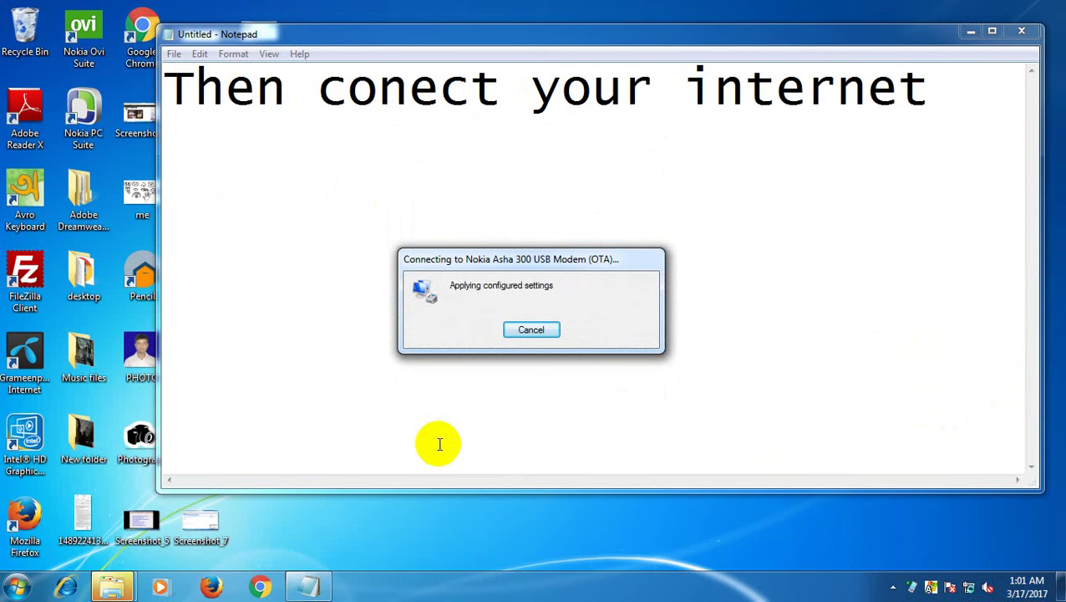
click(191, 159)
click(928, 90)
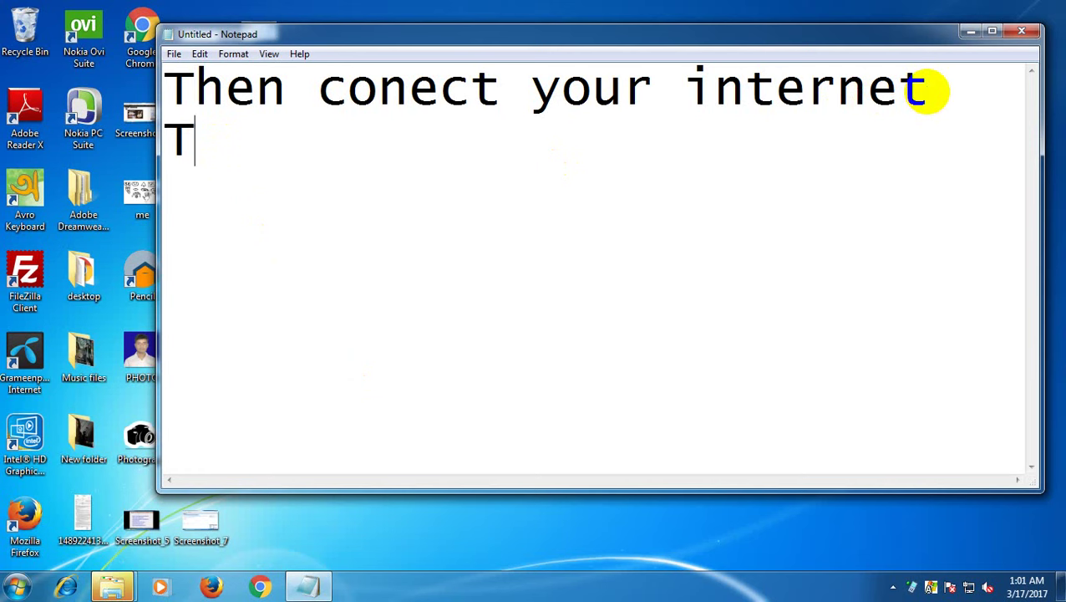
Type 'Then Open file zilla' as the note's second line
text(Then)
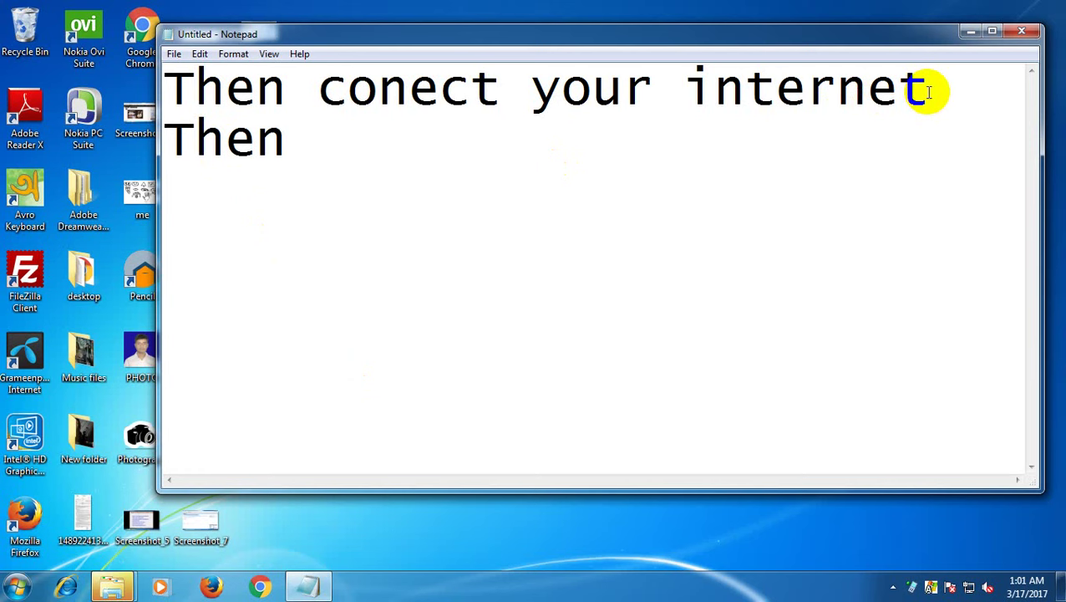
text( Open file zilla)
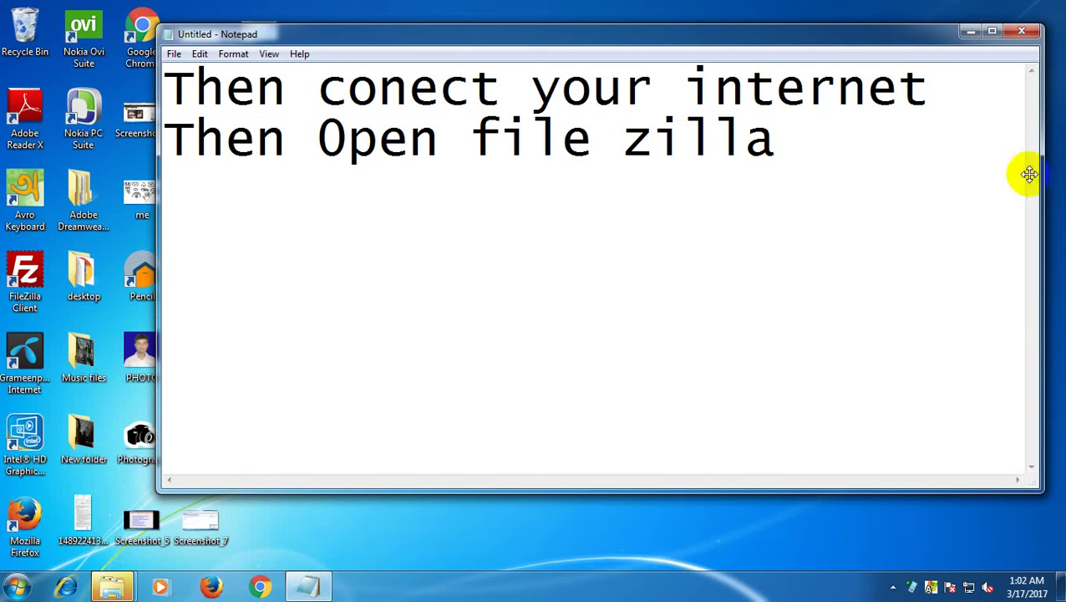
click(1058, 451)
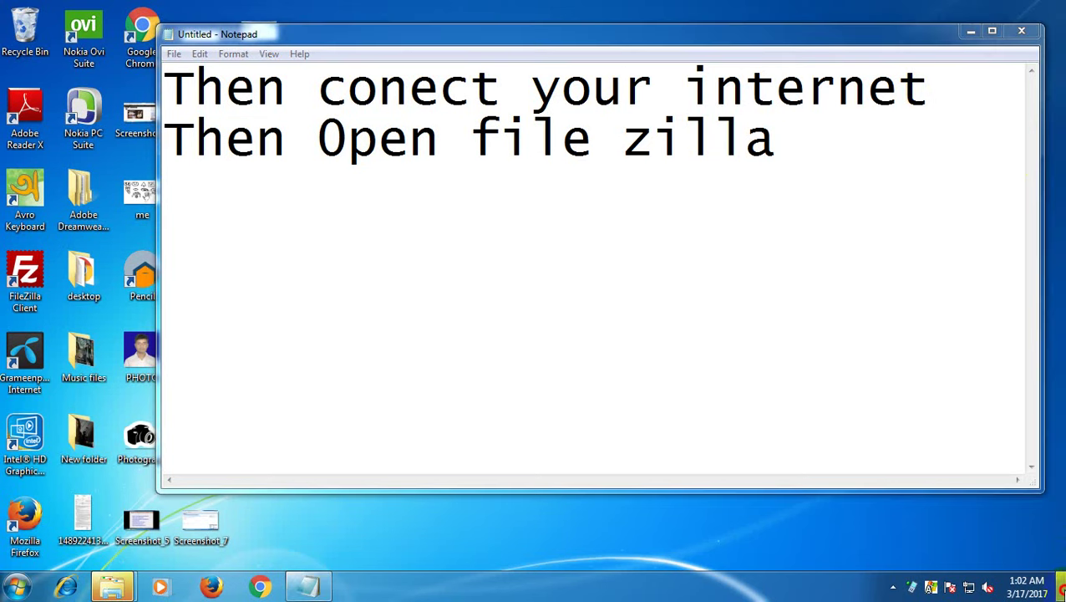
Show the desktop, refresh it twice, and launch FileZilla Client
click(1062, 586)
right_click(371, 148)
click(418, 196)
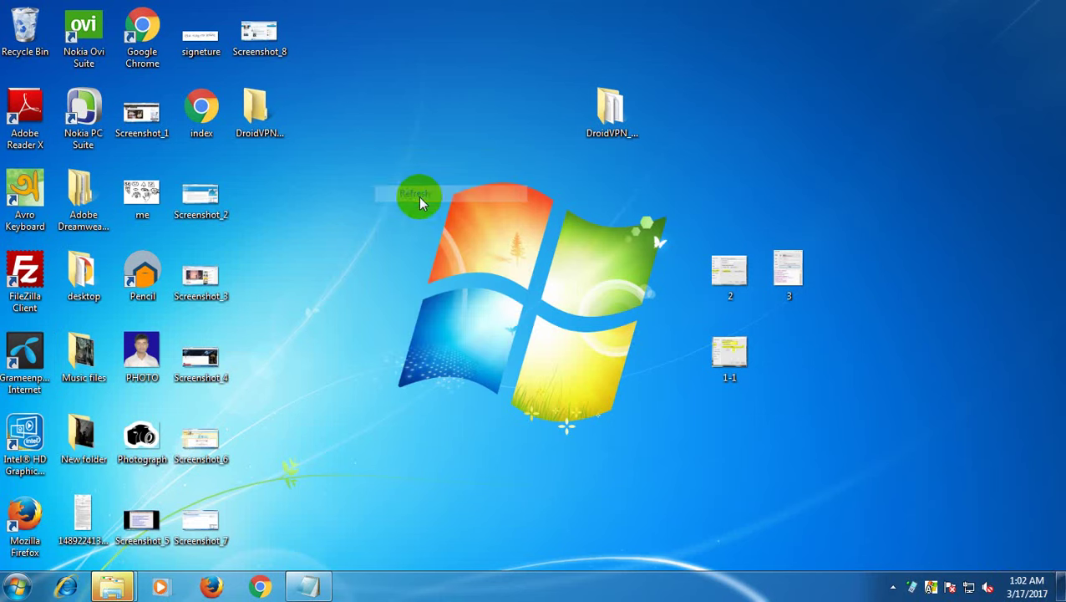
right_click(412, 190)
click(462, 231)
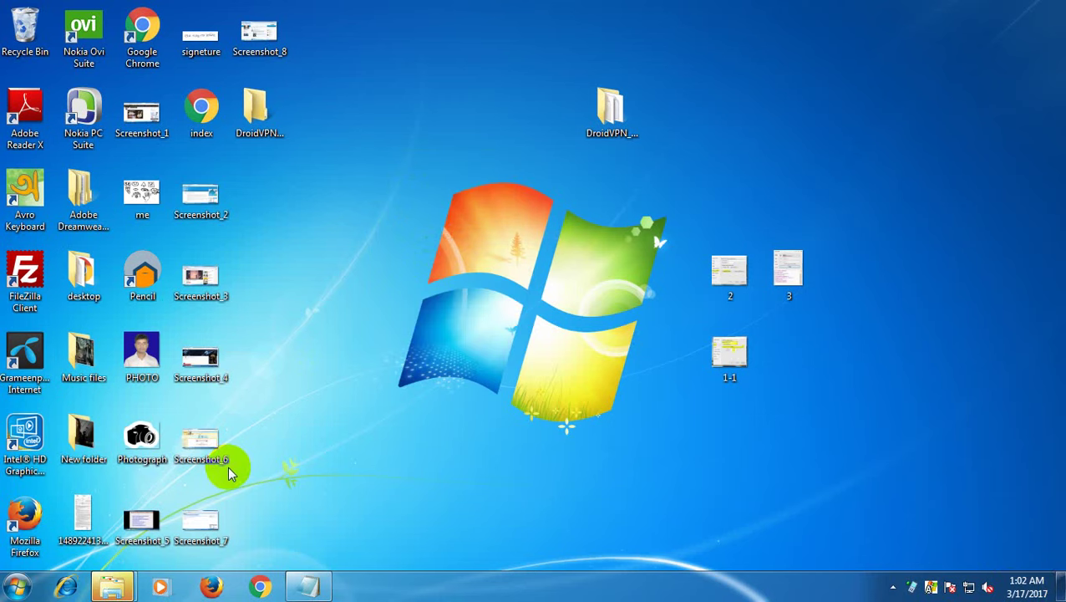
double_click(20, 285)
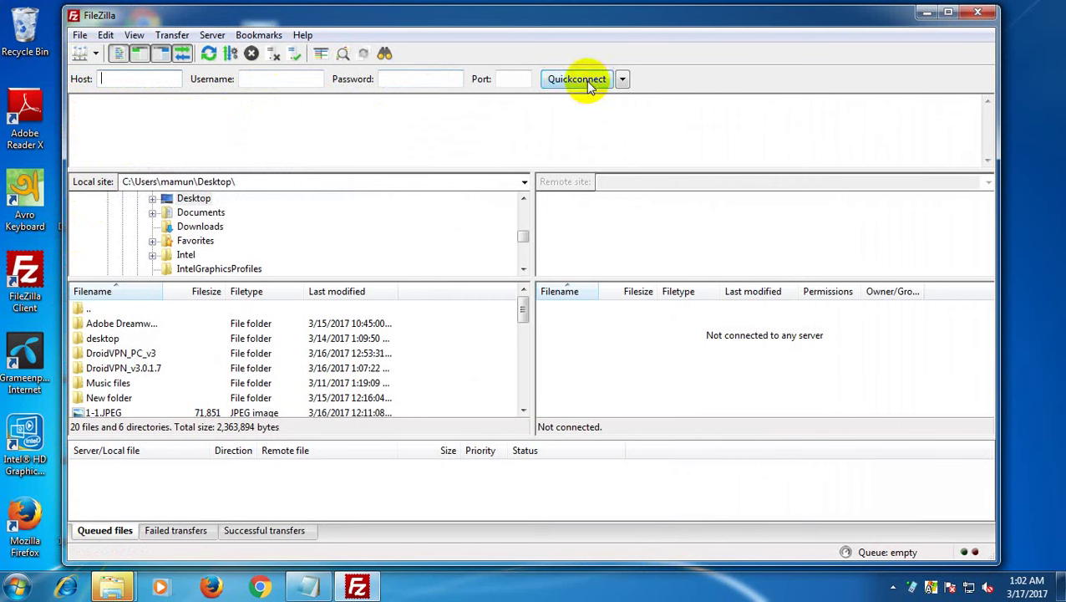
Open Site Manager from the File menu to view the saved New site entry
click(79, 36)
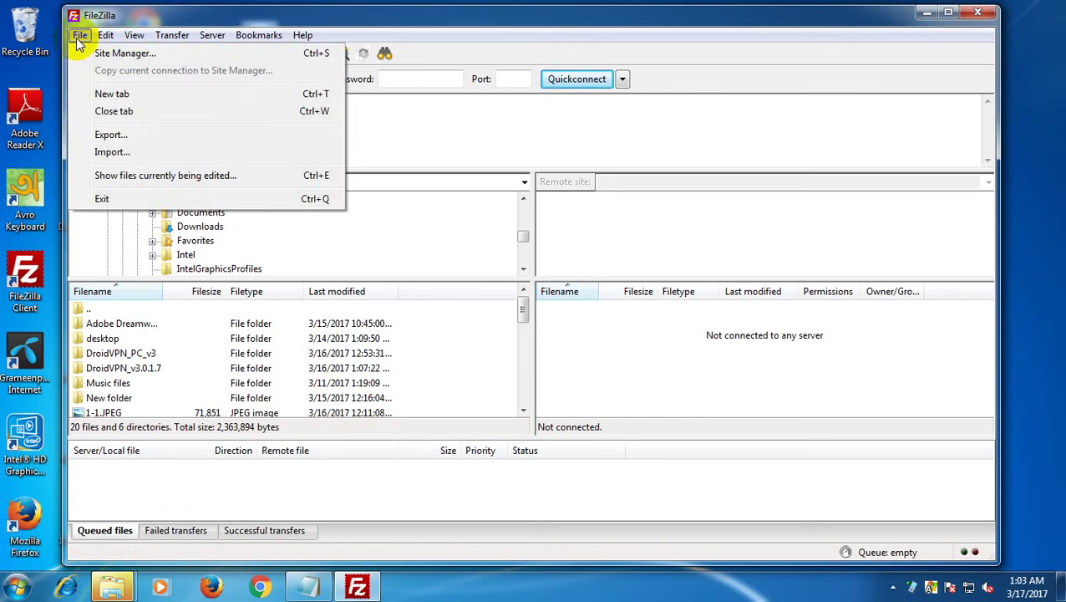
click(121, 54)
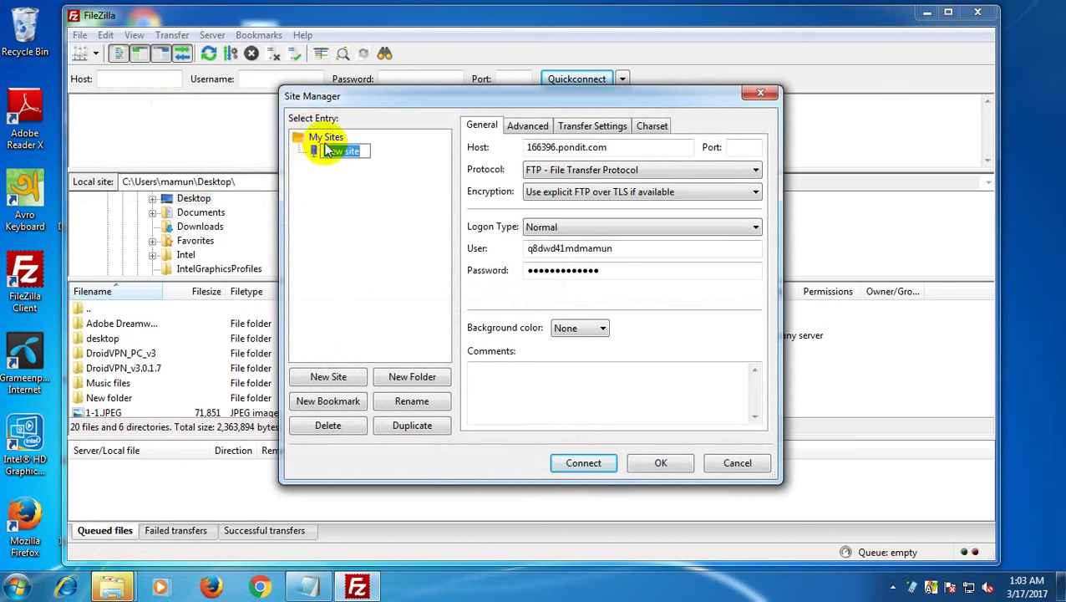
Add a blank site entry under My Sites, dismissing the missing-hostname warnings it raises
click(321, 137)
right_click(320, 139)
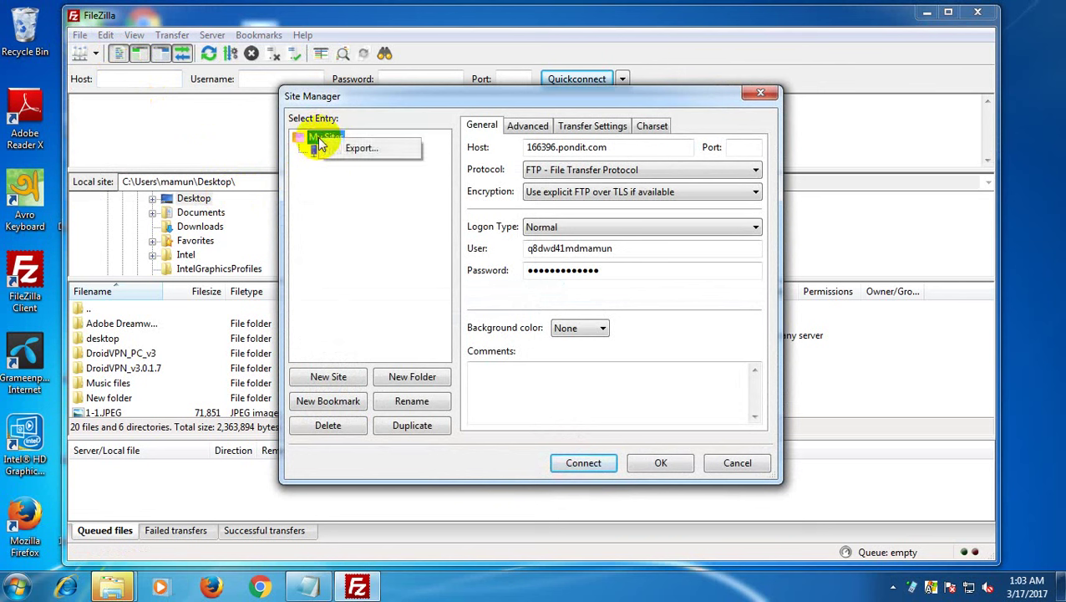
click(330, 155)
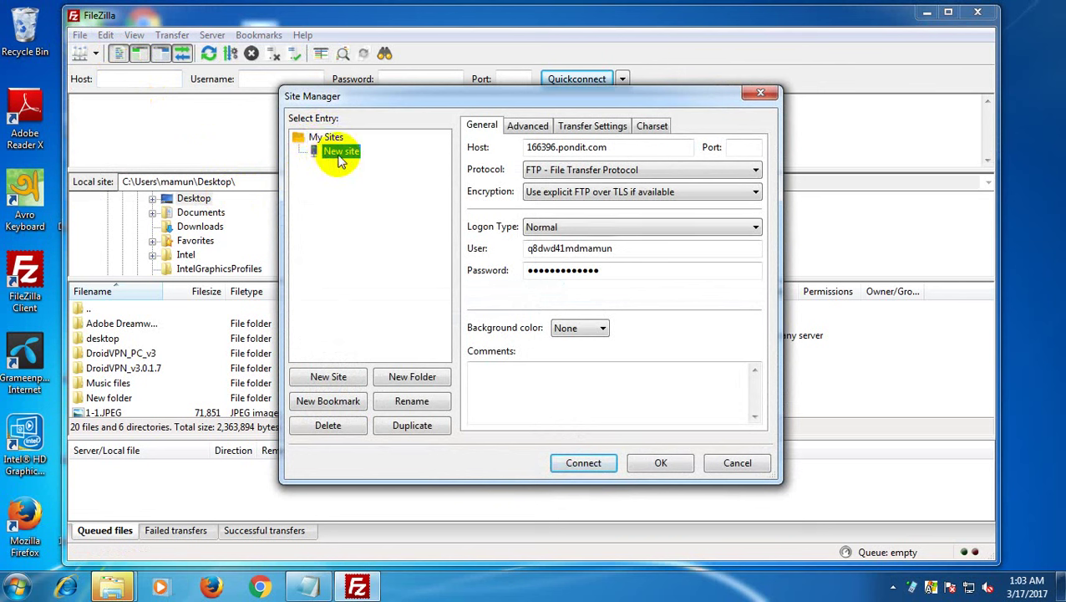
click(326, 377)
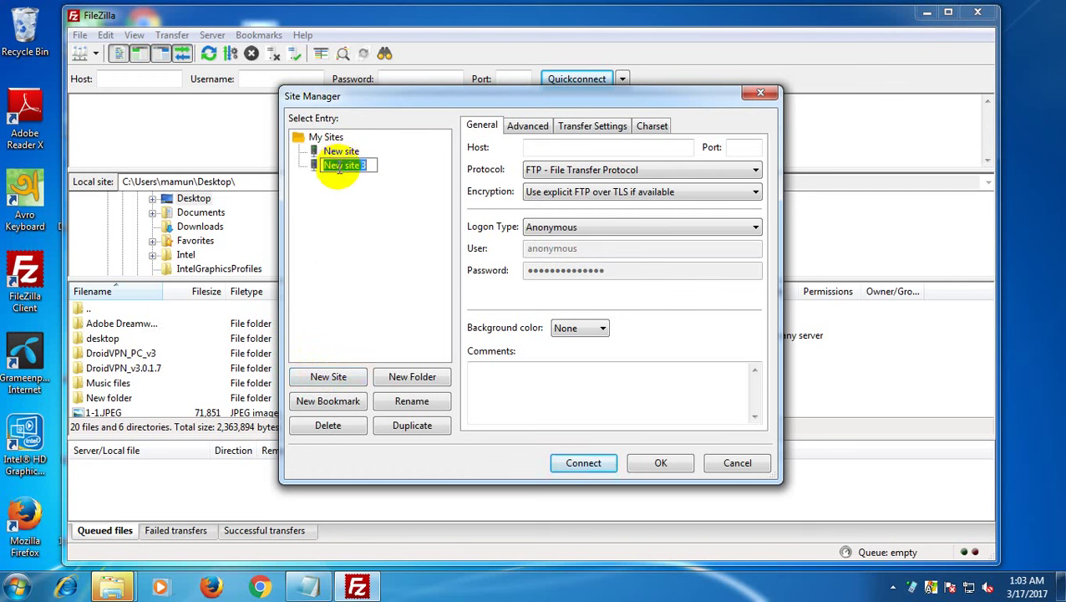
click(326, 137)
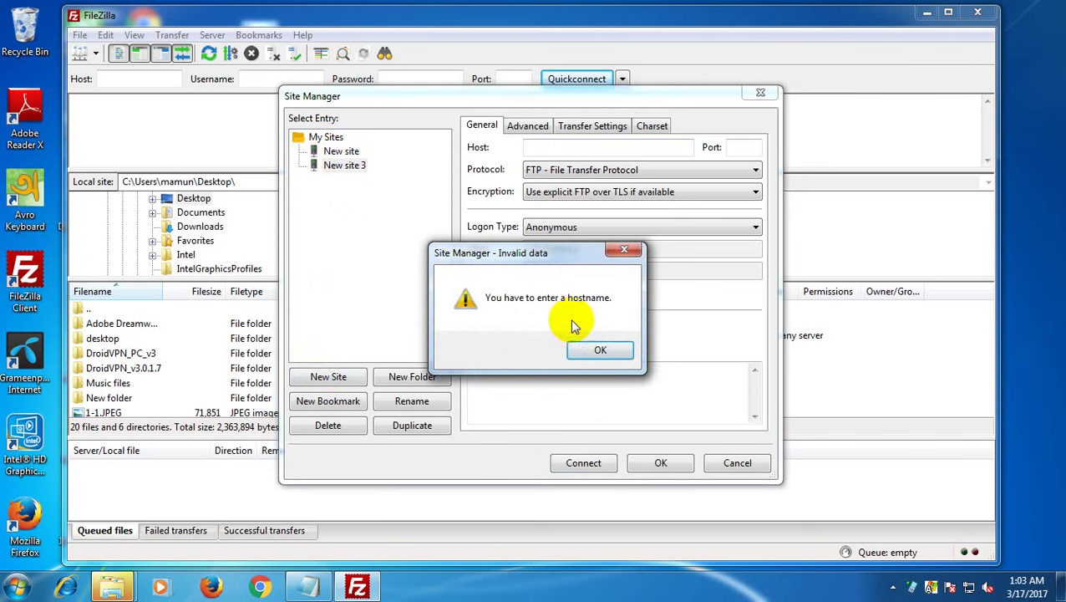
click(623, 249)
click(341, 152)
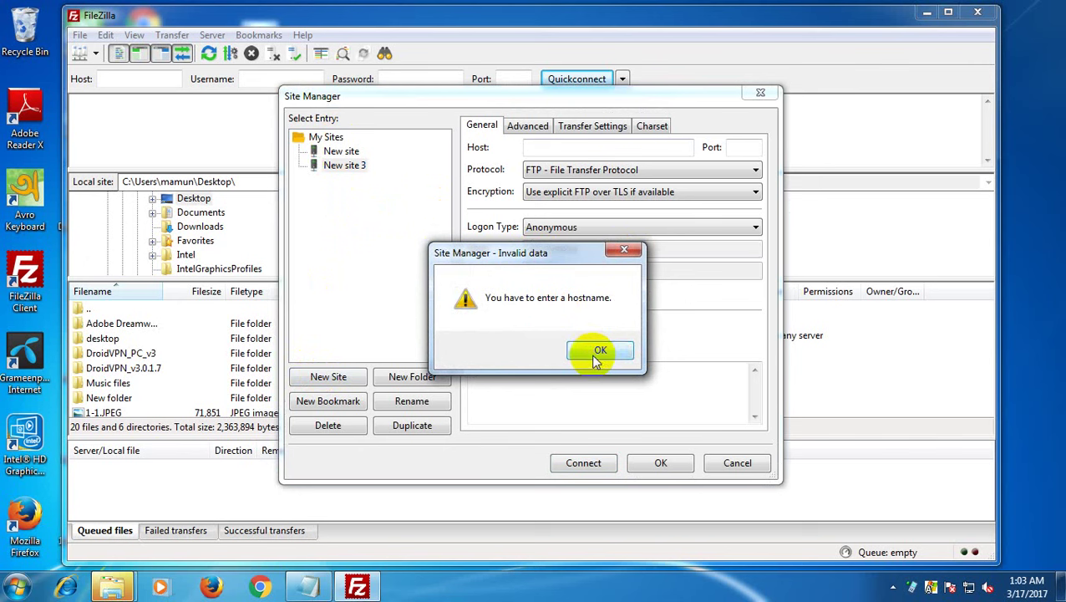
click(623, 251)
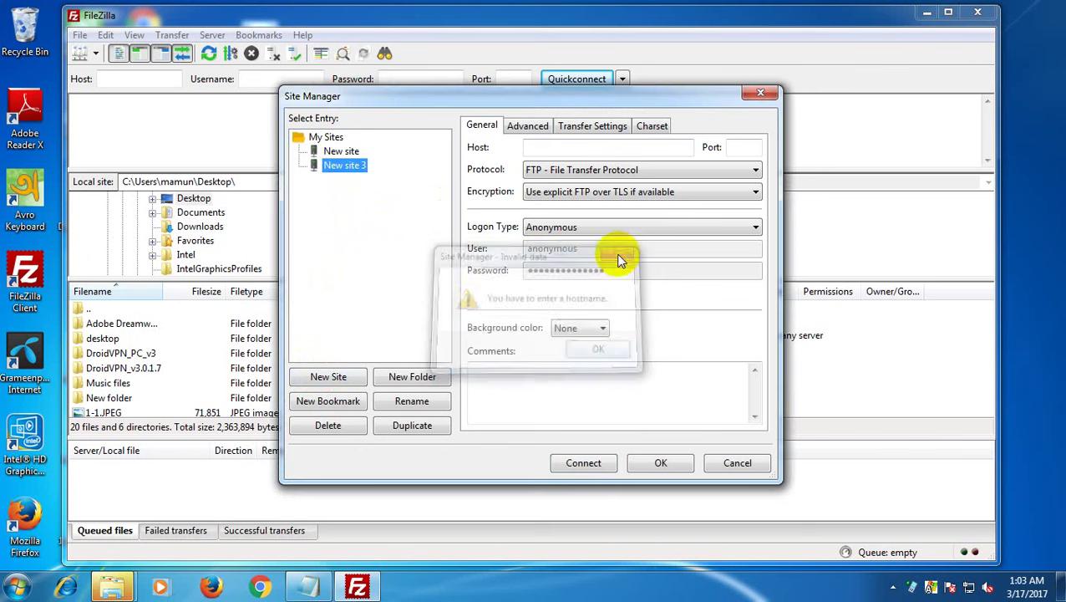
Rename the blank entry to New site 3 and look at its logon type choices
click(355, 166)
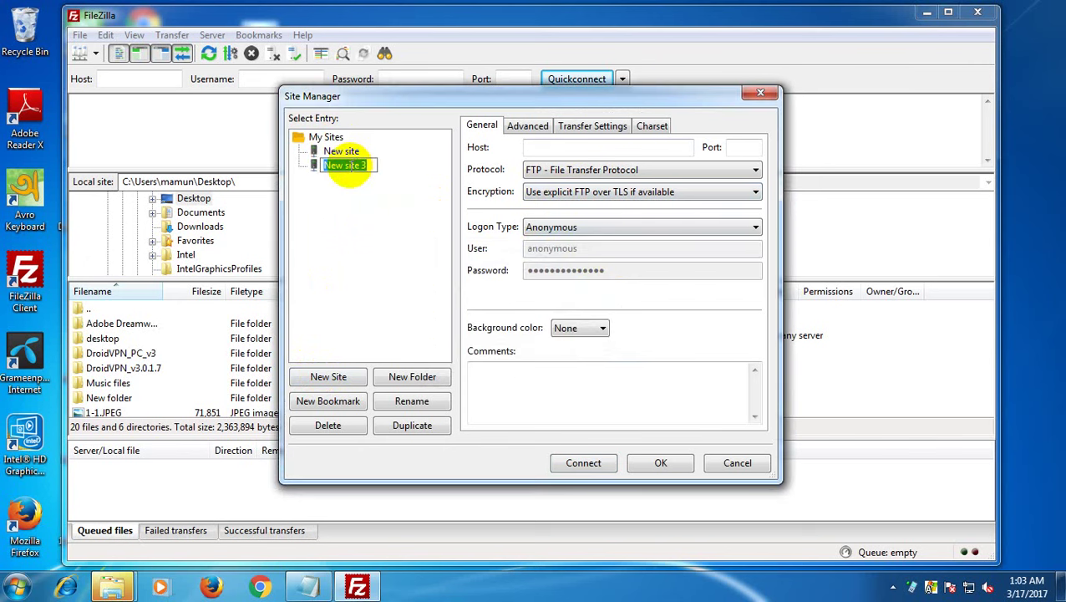
click(357, 222)
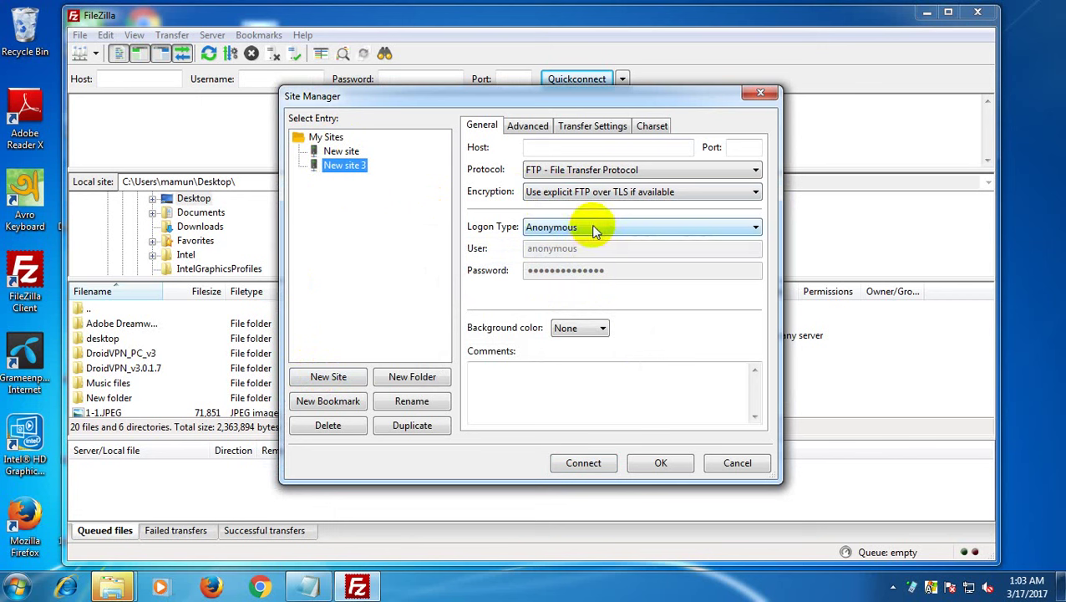
click(735, 227)
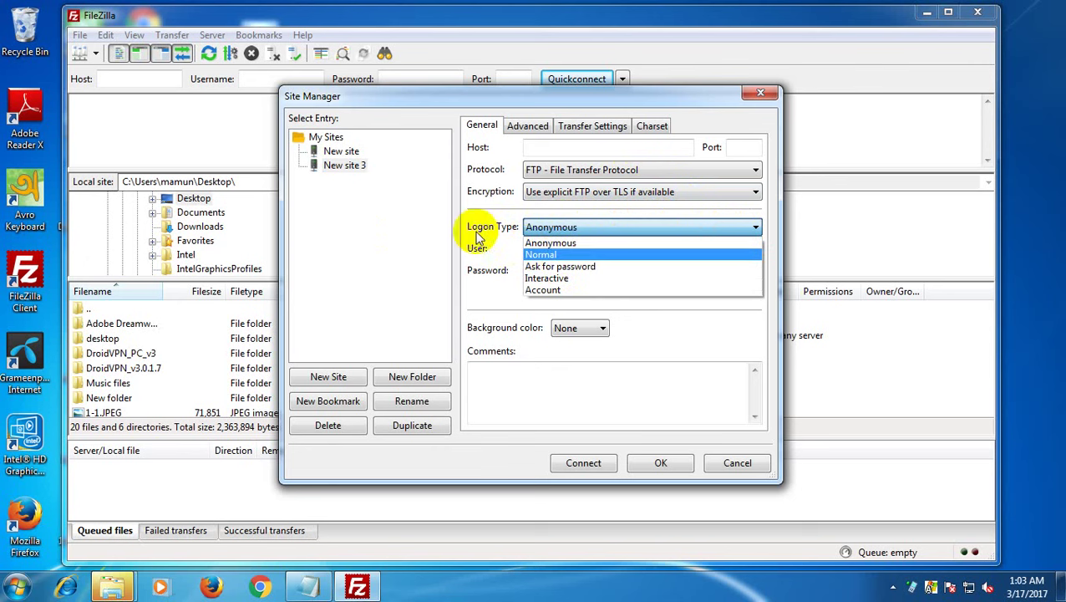
click(337, 157)
click(335, 155)
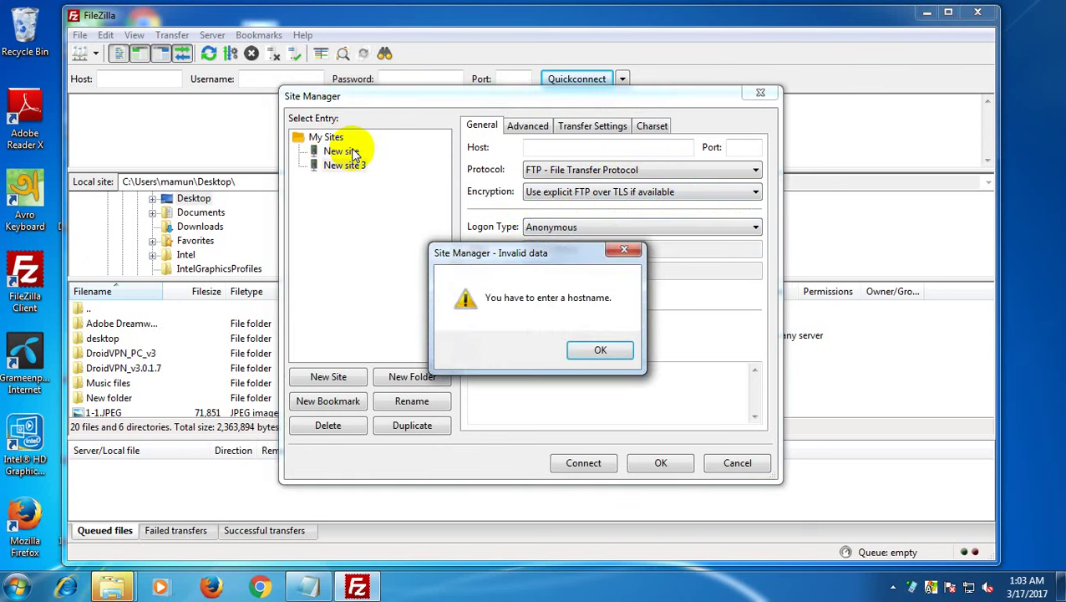
Dismiss the missing-hostname warning so the blank New site 3 entry can be removed
click(574, 354)
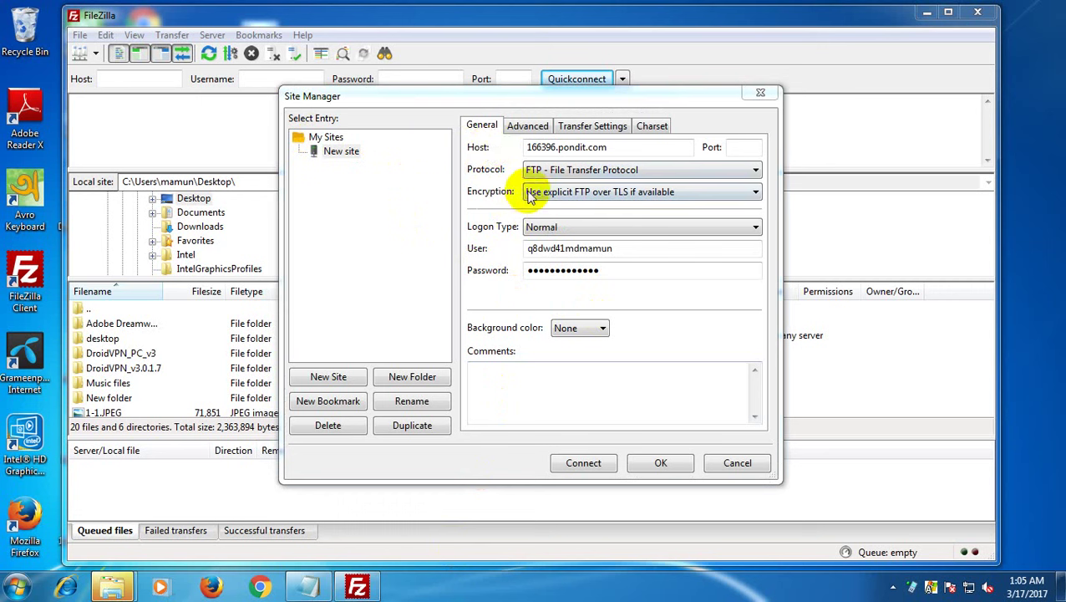
Copy the FTP username from Site Manager into Notepad, replacing the old note text
click(621, 222)
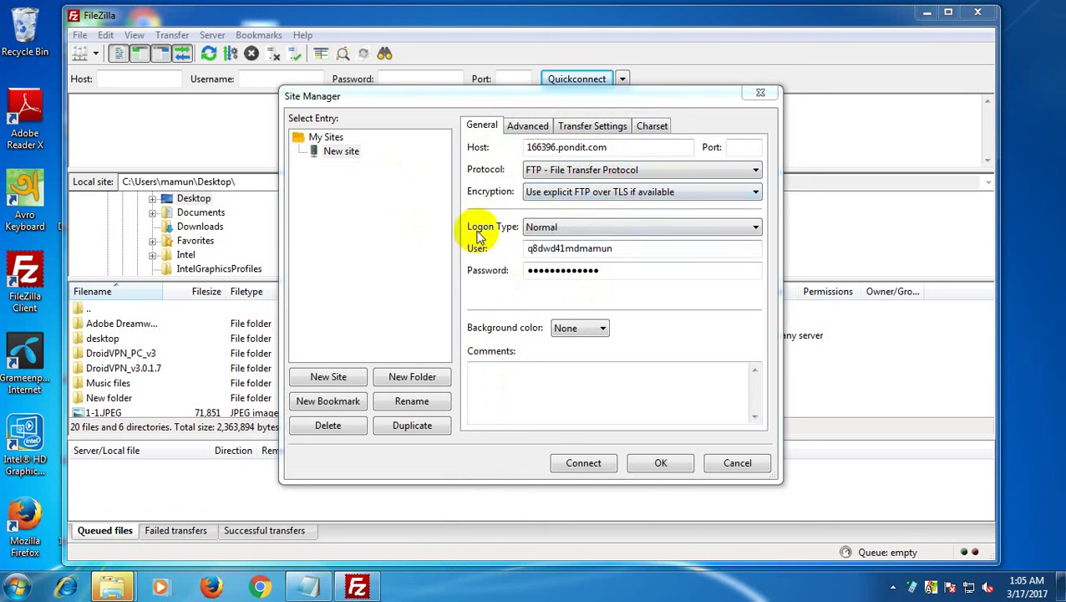
drag(640, 250, 515, 251)
right_click(547, 249)
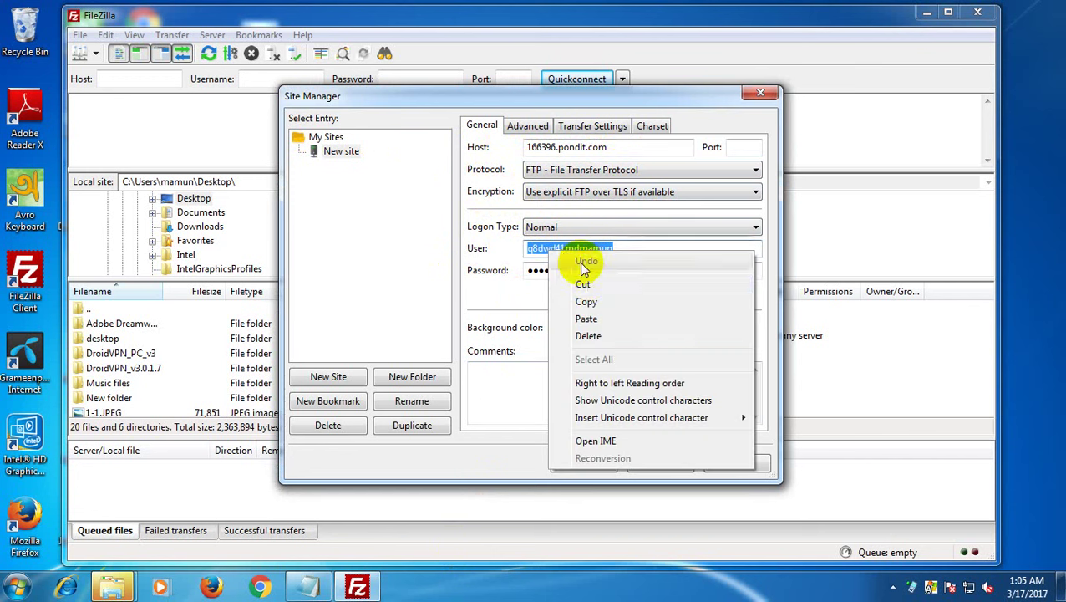
click(590, 302)
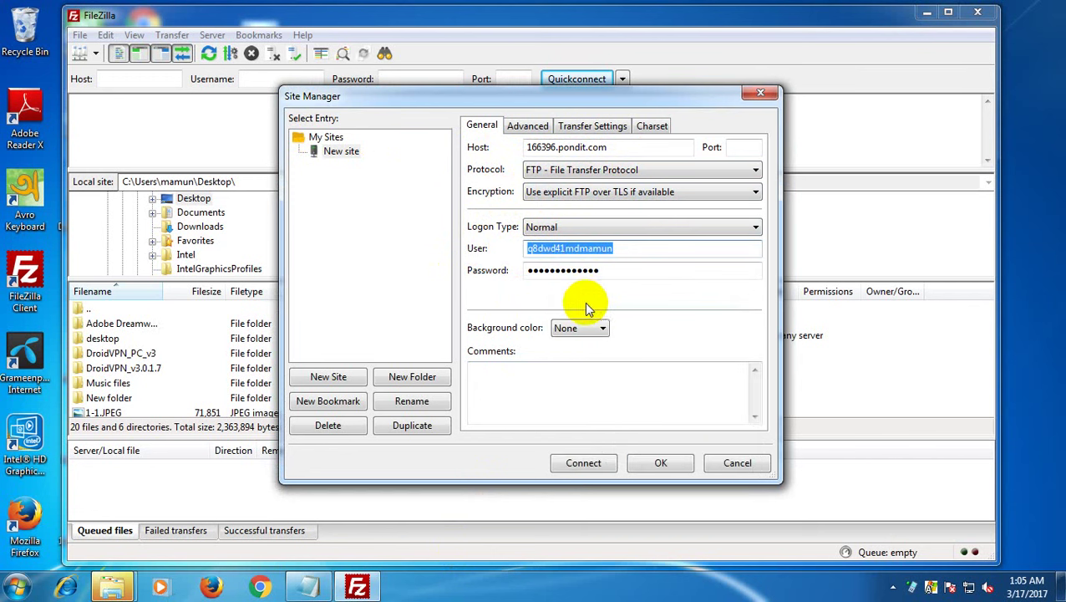
click(309, 587)
drag(774, 163, 140, 78)
right_click(227, 98)
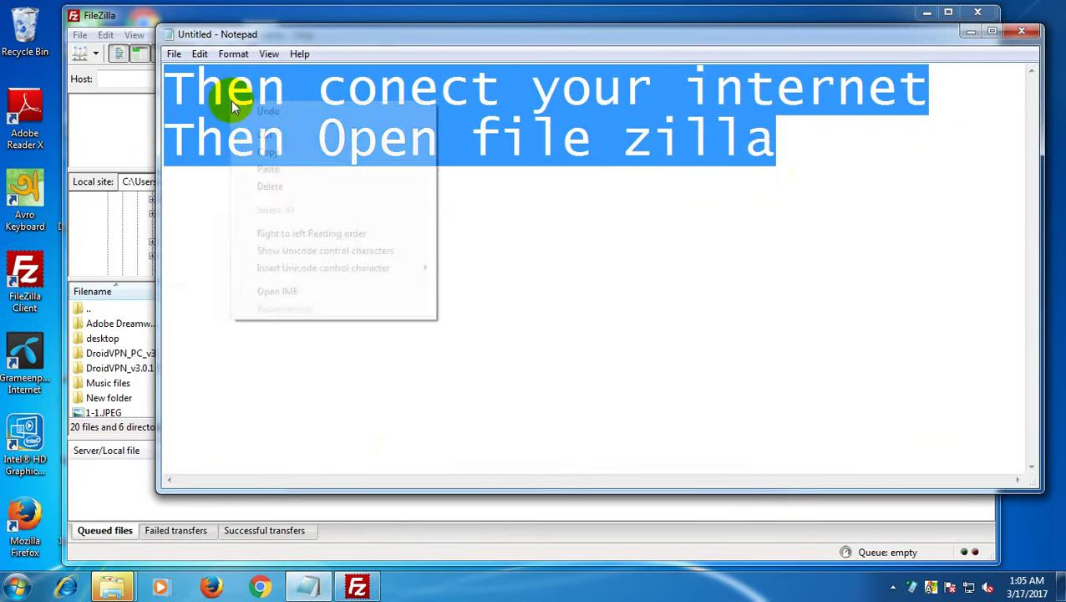
click(269, 168)
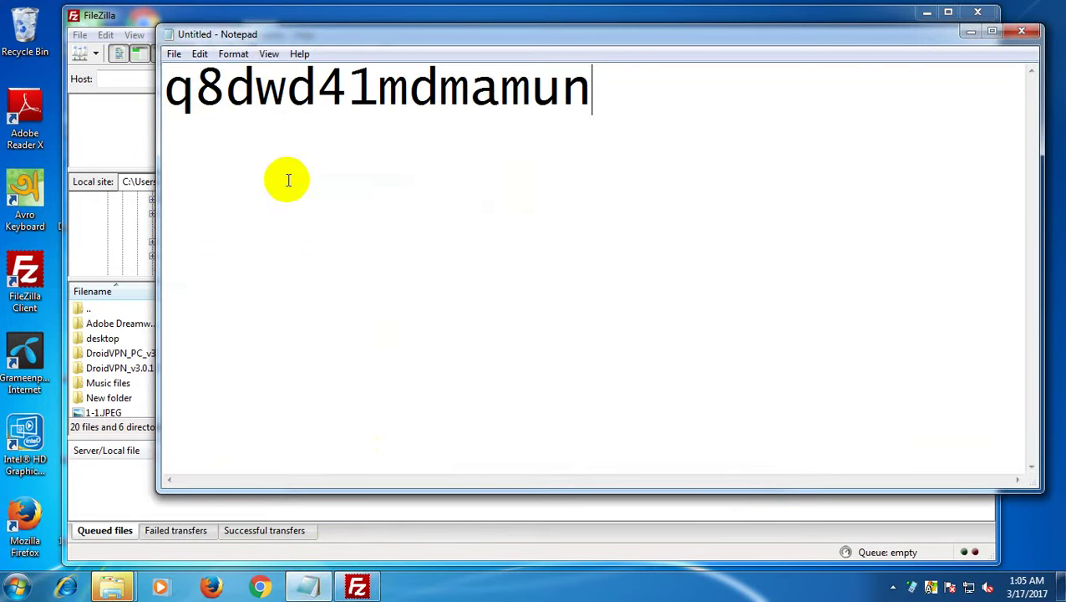
click(314, 589)
Paste host 166396.pondit.com into Notepad beneath the username and return to Site Manager
drag(629, 146, 508, 148)
right_click(552, 146)
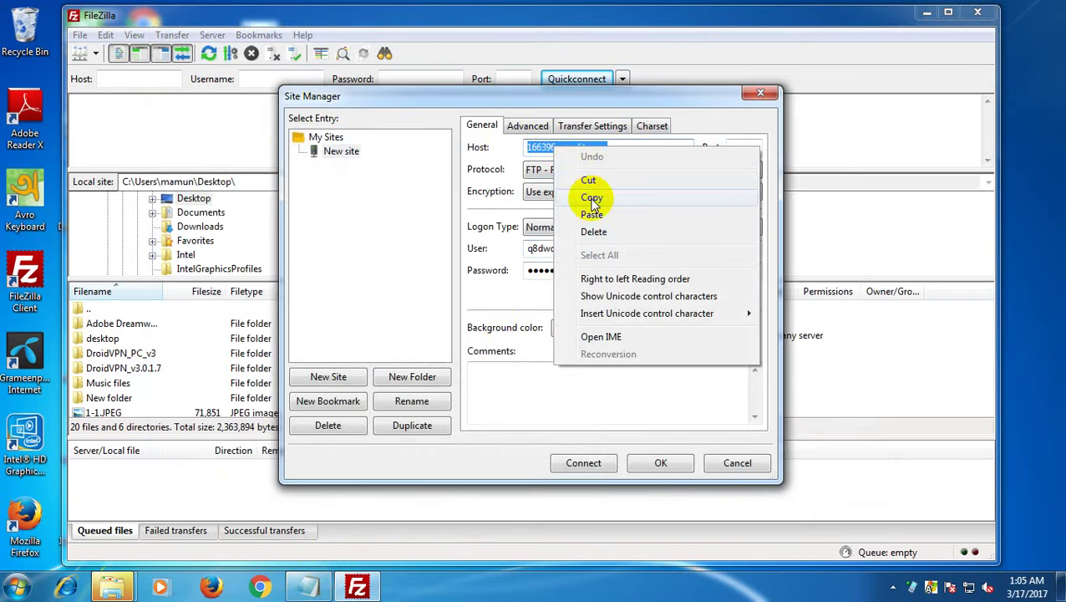
click(595, 196)
click(309, 587)
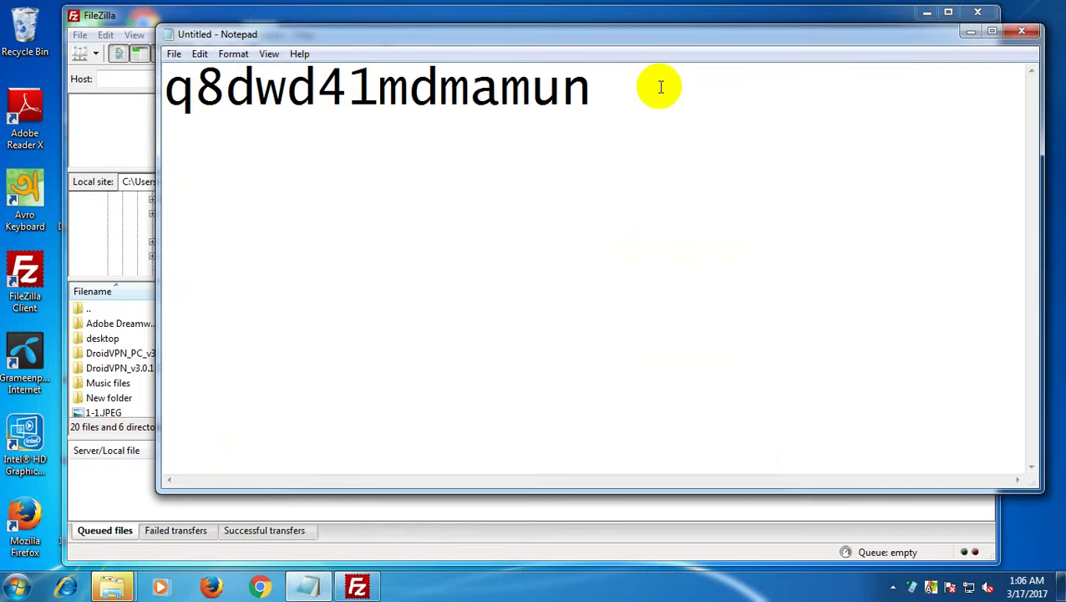
right_click(223, 158)
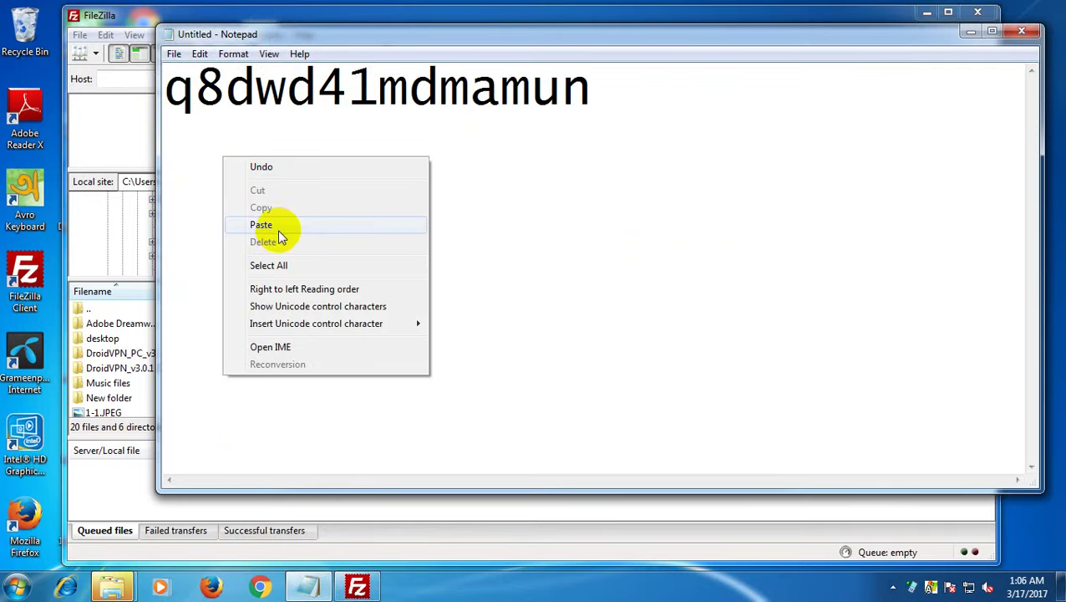
click(279, 227)
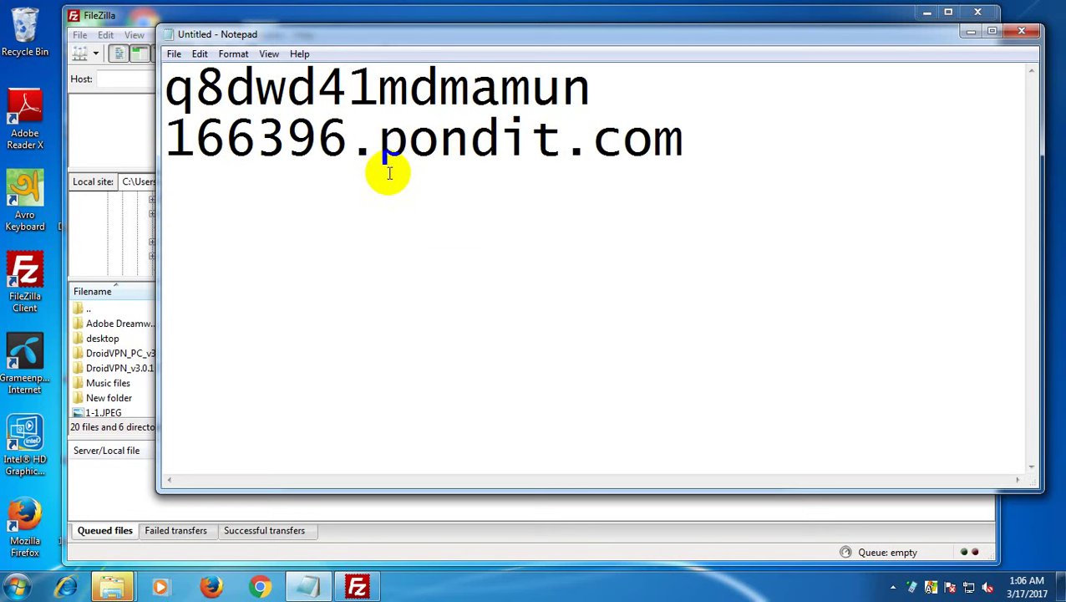
click(356, 588)
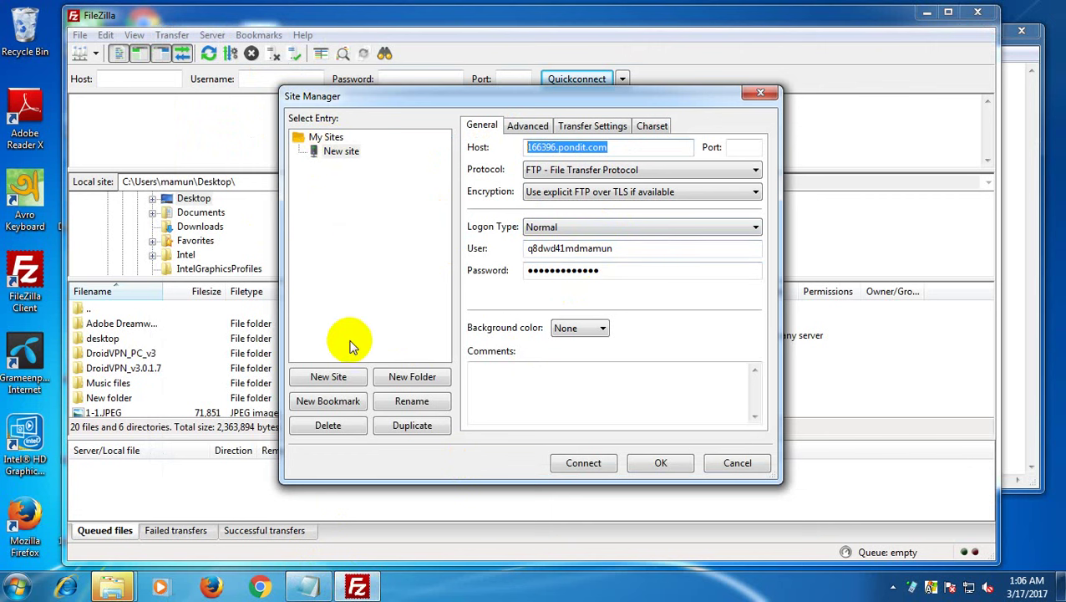
Create a new site with host 166396.pondit.com pasted from the notes and Normal logon
click(338, 376)
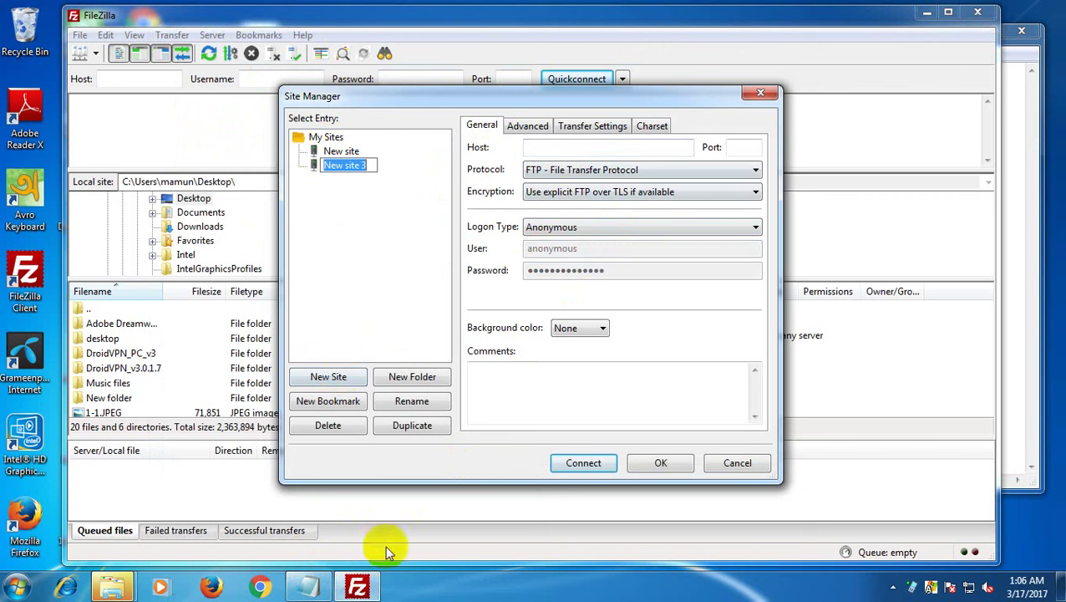
click(308, 586)
drag(752, 151, 155, 150)
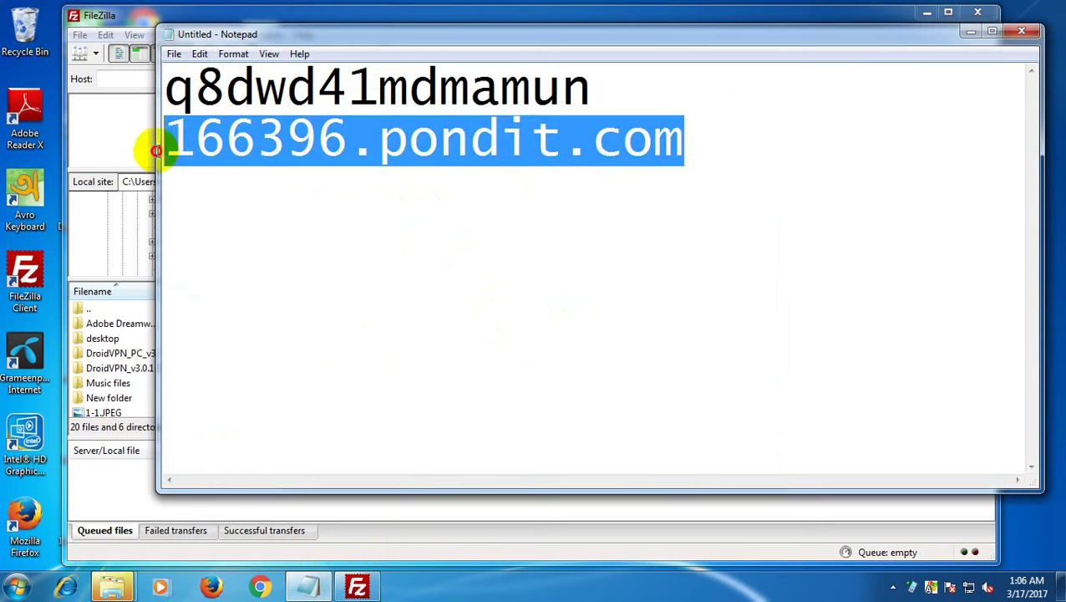
right_click(234, 138)
click(260, 201)
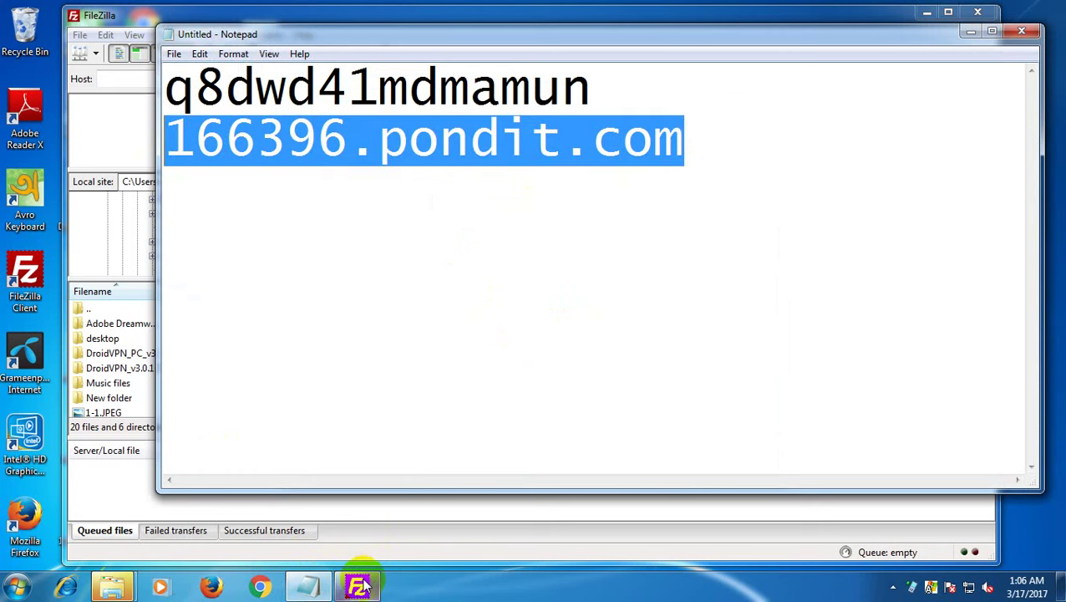
click(359, 587)
click(542, 145)
right_click(574, 149)
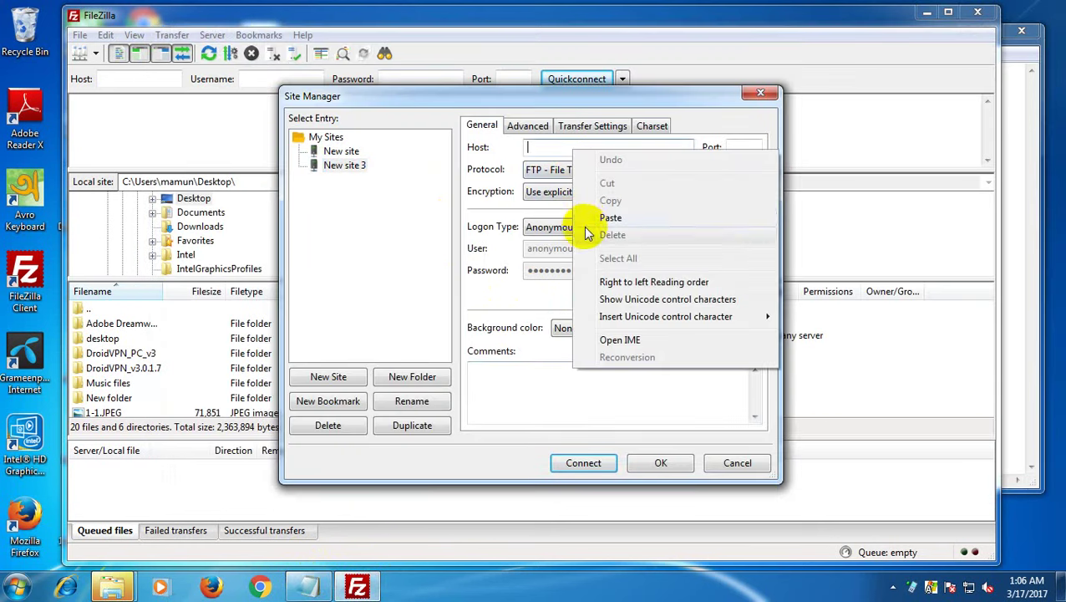
click(610, 218)
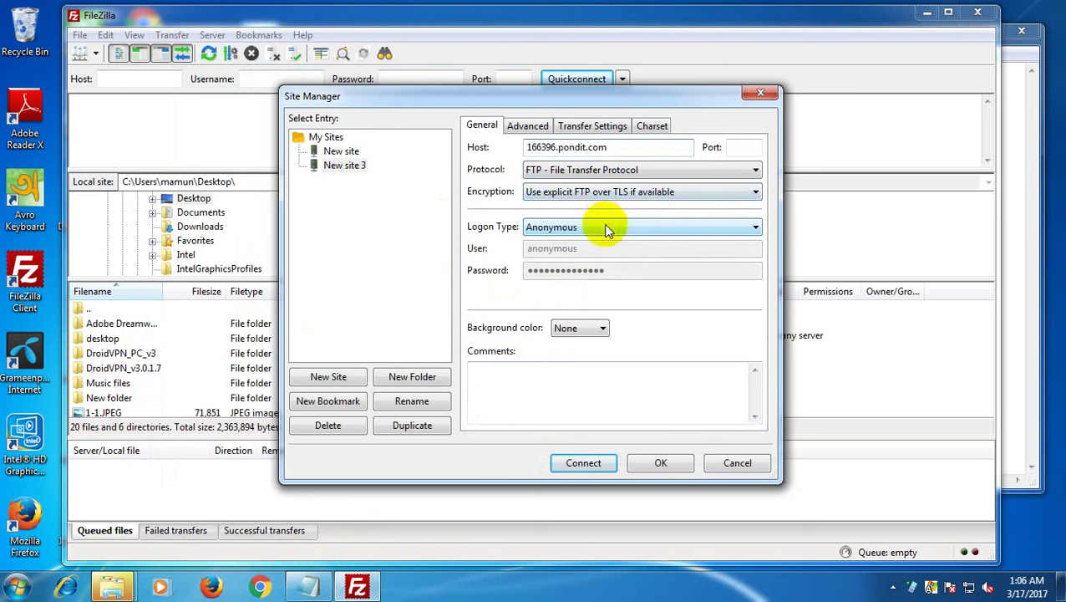
click(606, 226)
click(583, 253)
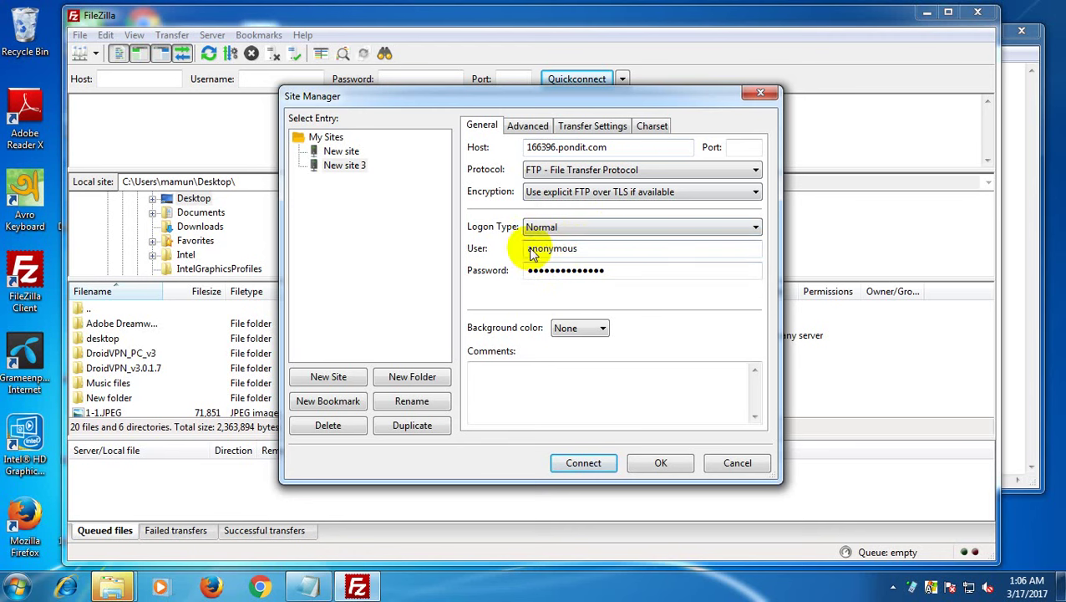
Fill the User field with the FTP username from Notepad and start retyping the password
click(309, 585)
drag(614, 99, 179, 96)
right_click(244, 95)
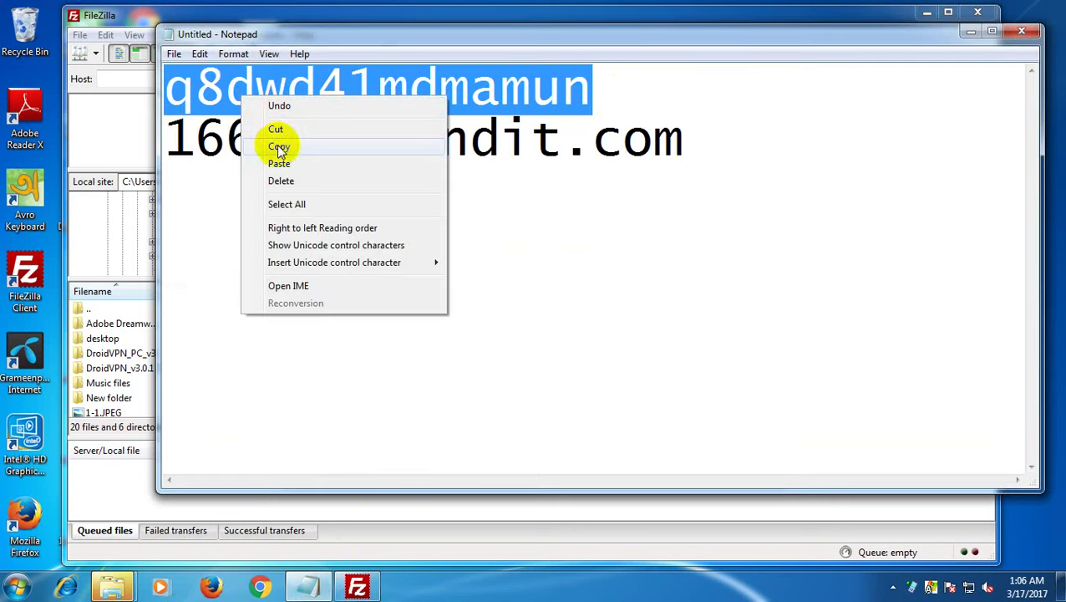
click(279, 146)
click(357, 585)
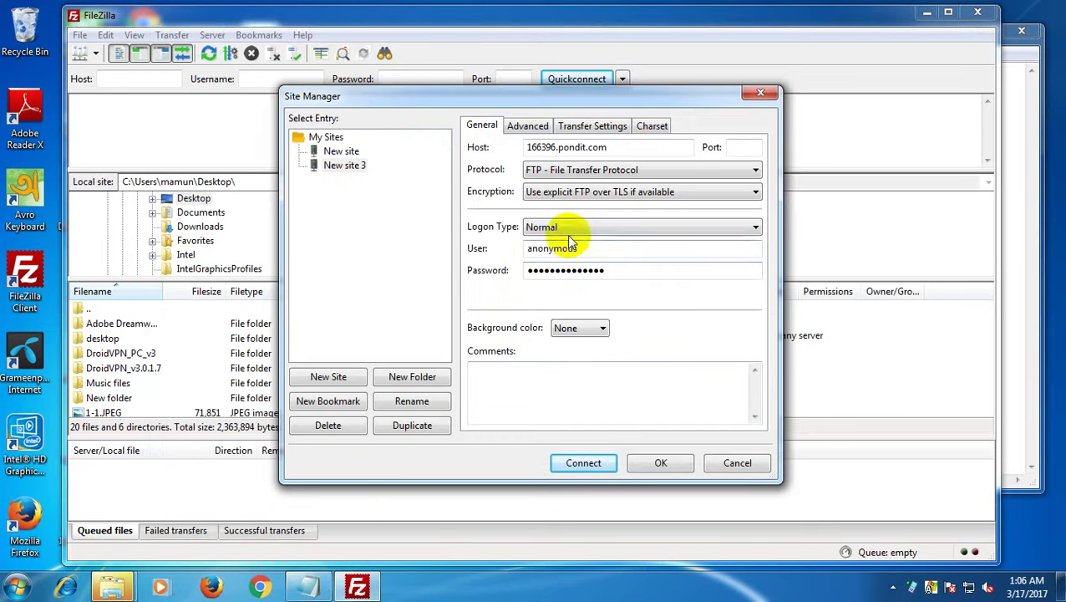
drag(588, 247, 499, 254)
right_click(545, 251)
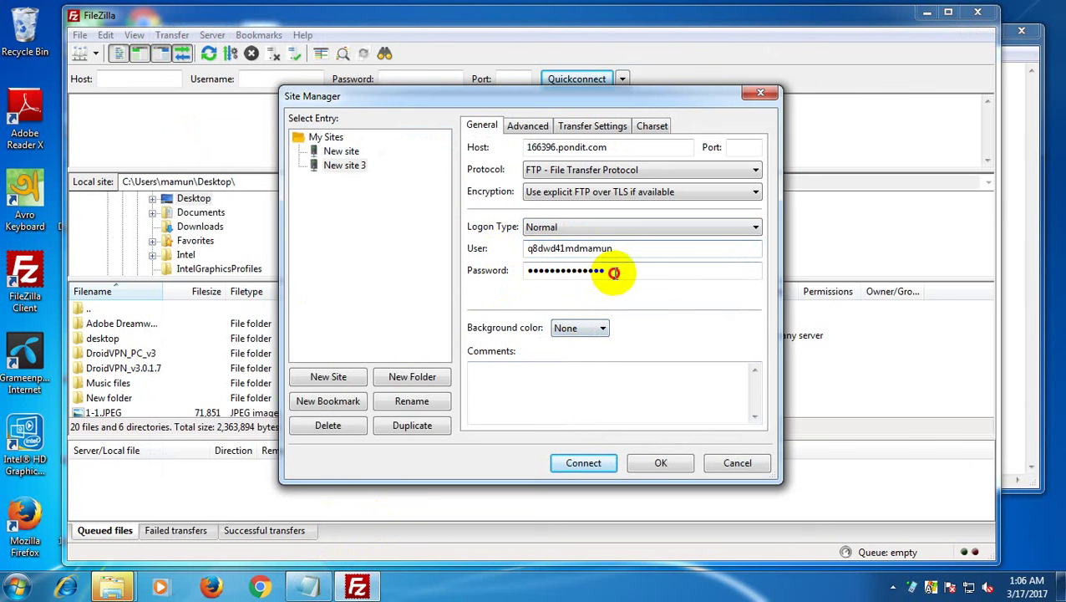
drag(614, 269, 497, 272)
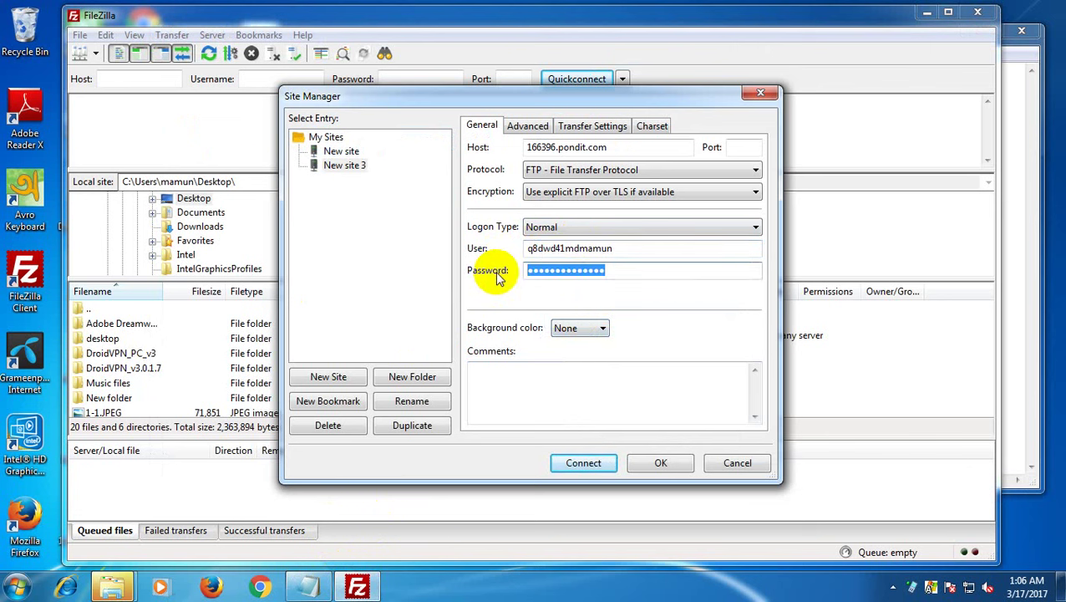
key(Caps_Lock)
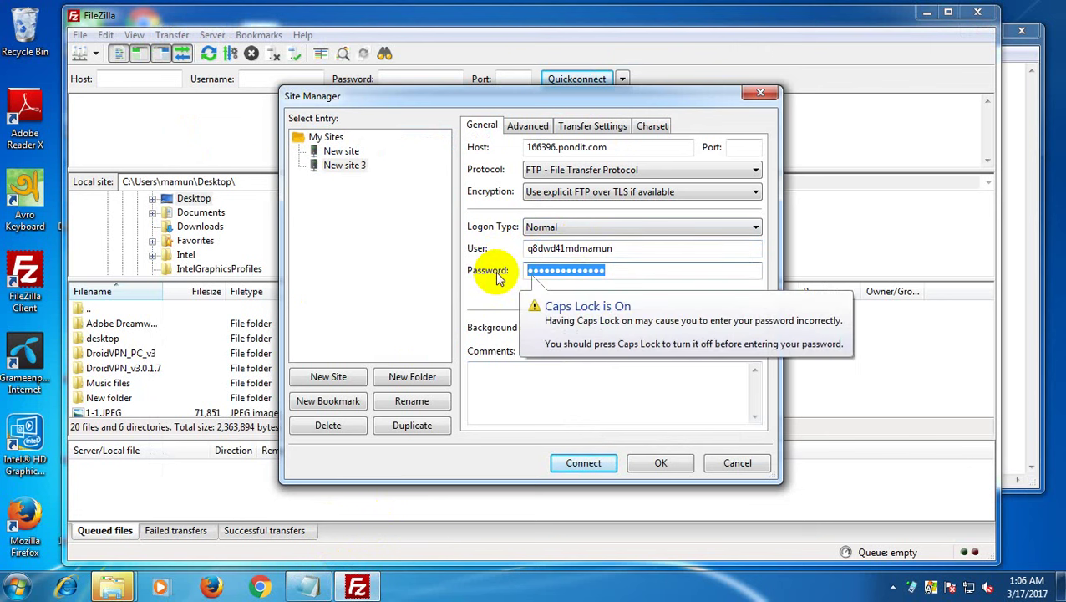
text(a)
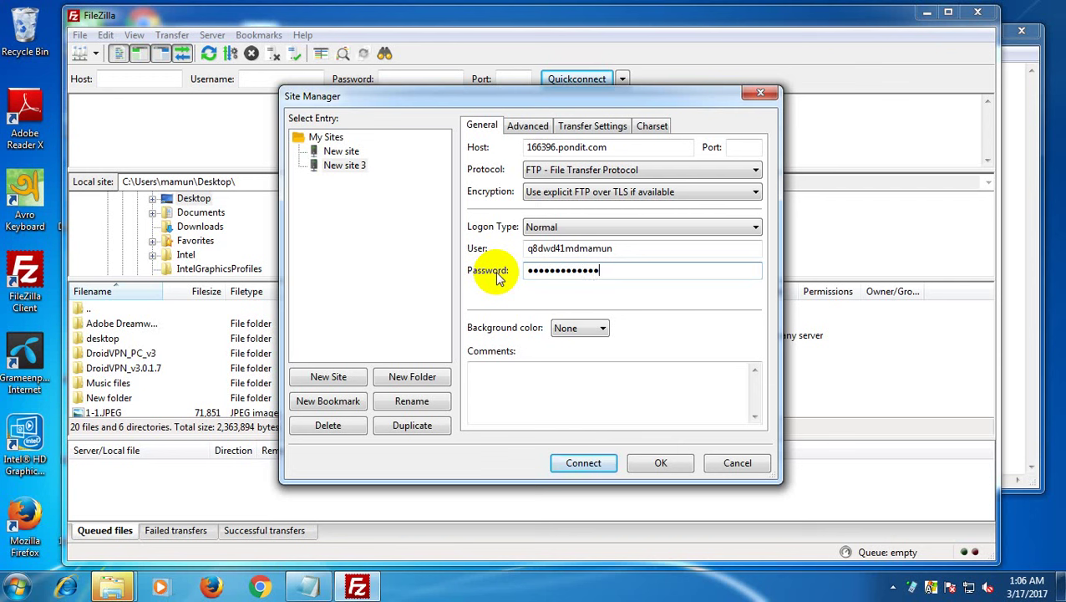
Connect to 166396.pondit.com and scroll the remote root listing to see the web folder
click(599, 465)
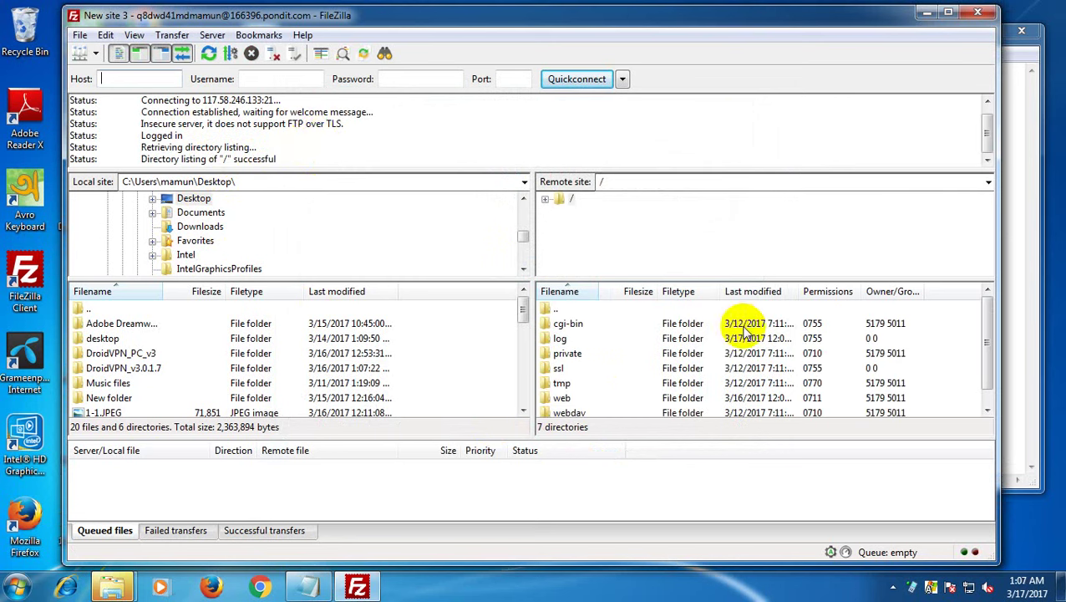
drag(988, 335, 988, 366)
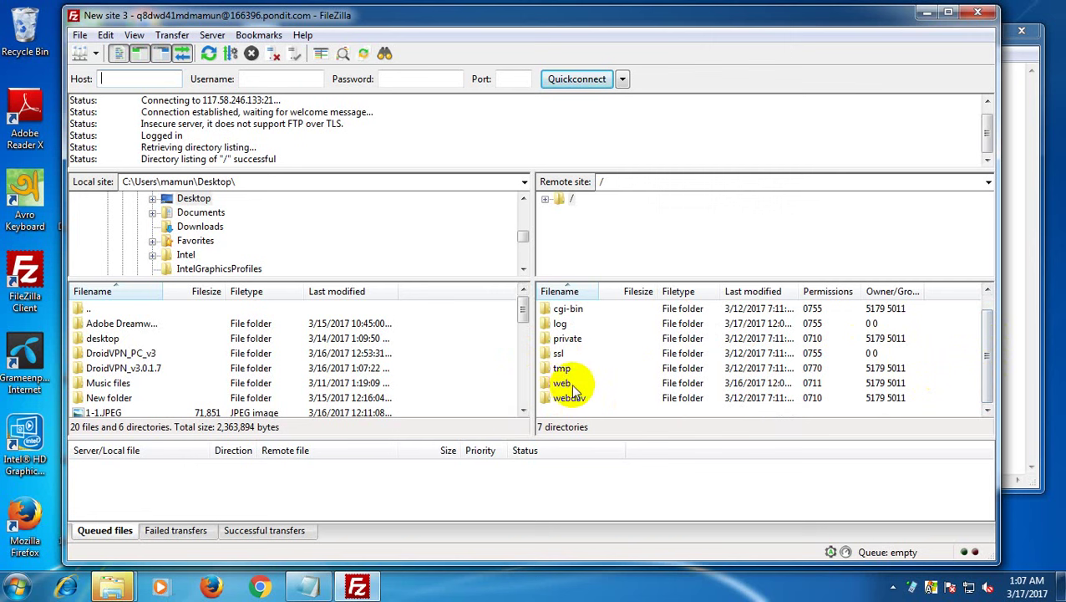
Cut both login lines from Notepad and type the reminder 'GO TO WEB FOLDER'
click(316, 588)
drag(716, 169, 148, 88)
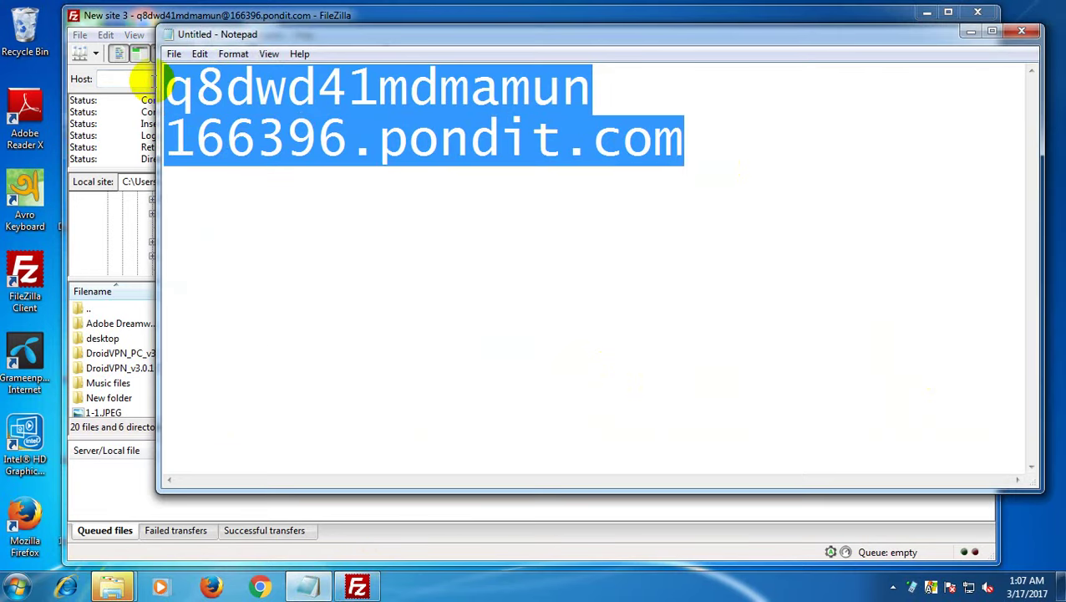
key(ctrl+x)
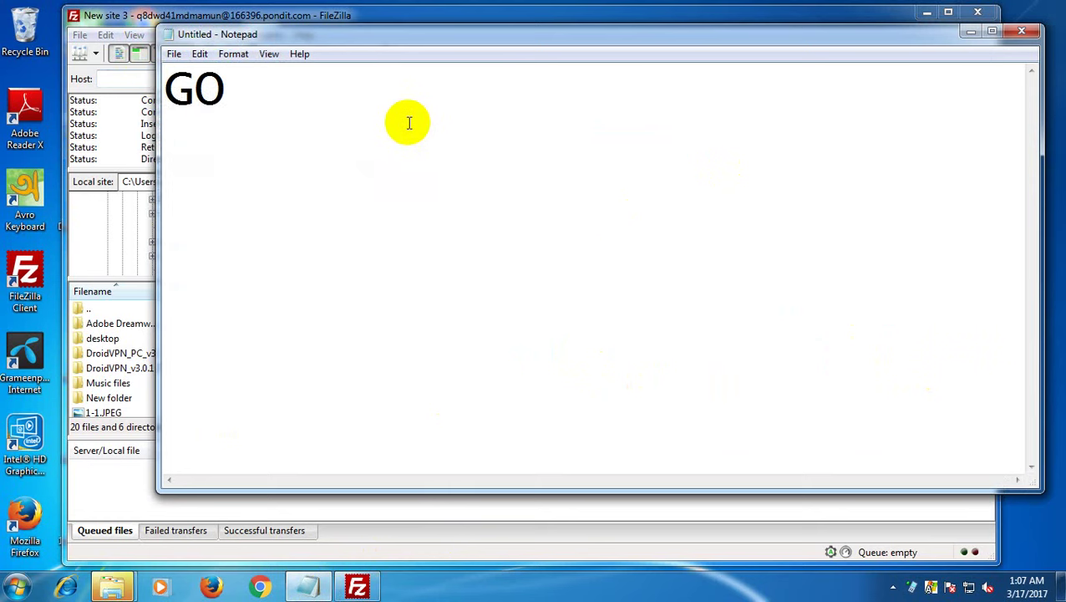
text(O)
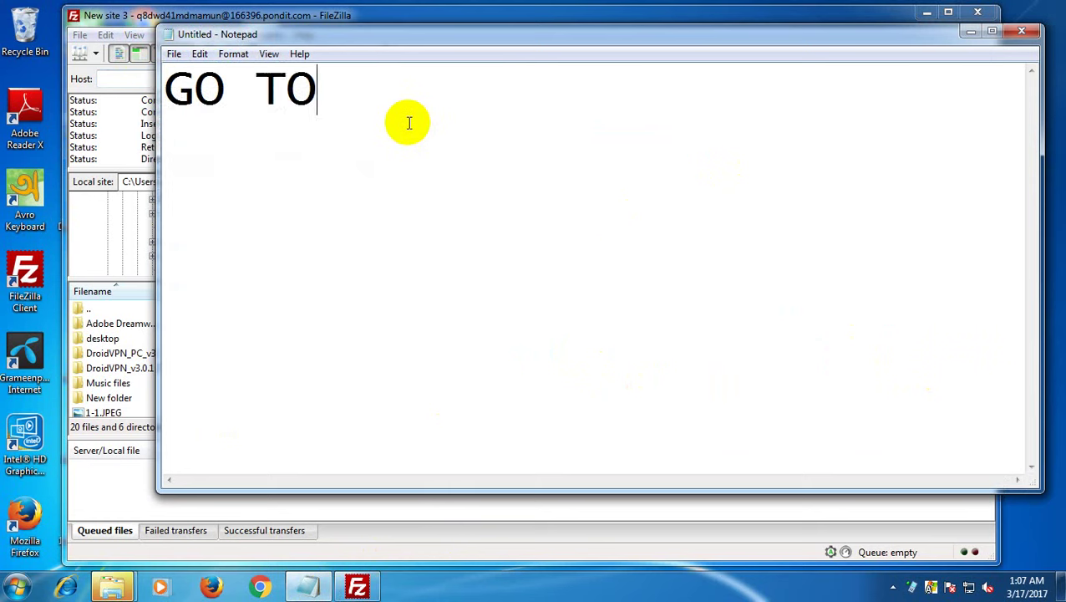
text( WEB FOLDER)
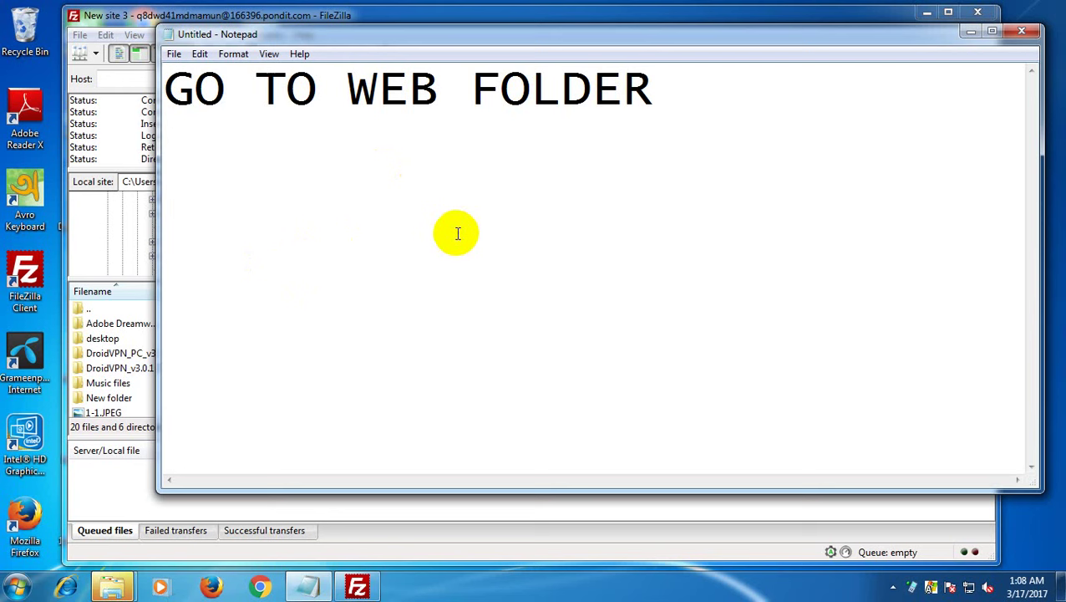
click(132, 491)
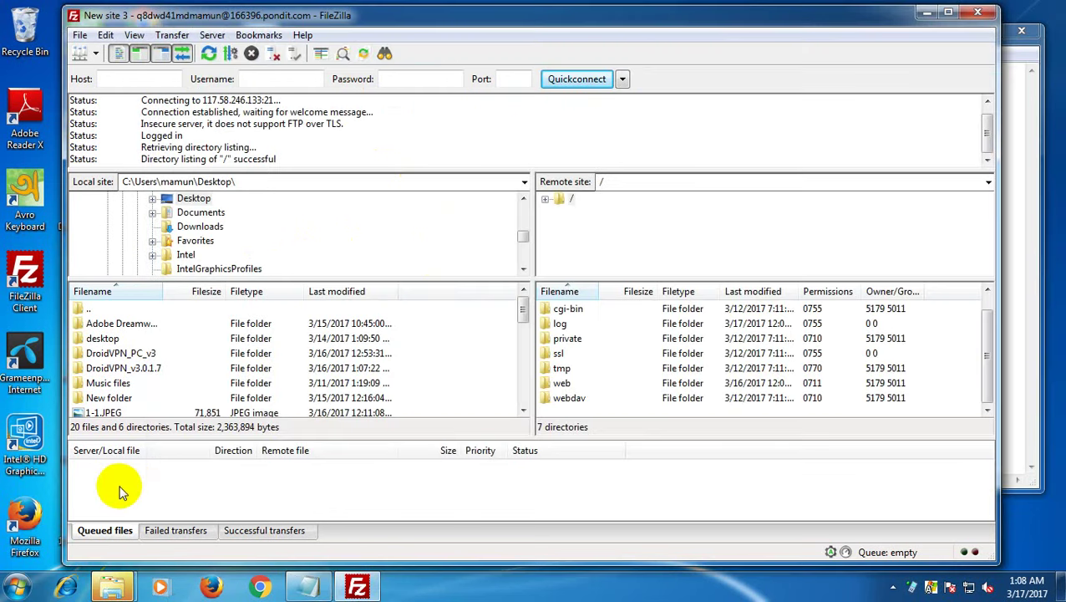
Open the remote web folder and delete the existing index.html from the server
double_click(564, 384)
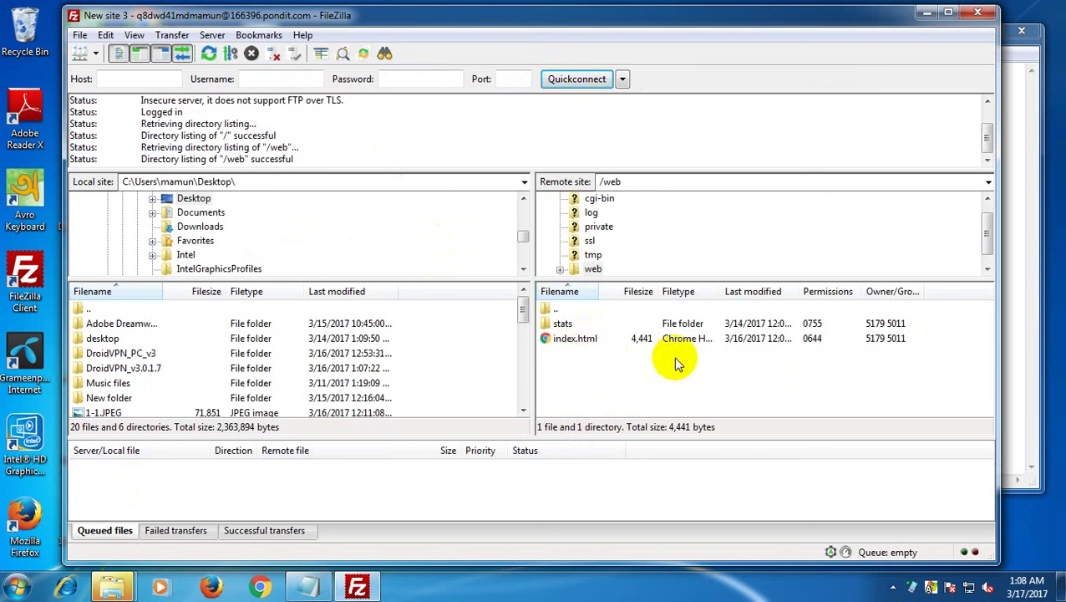
click(589, 343)
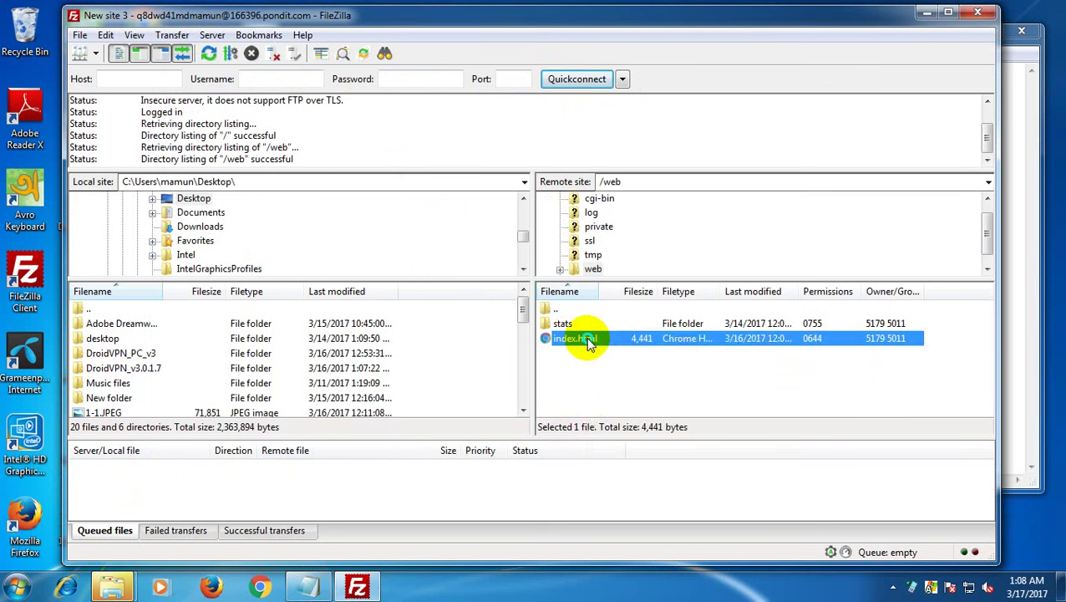
right_click(589, 342)
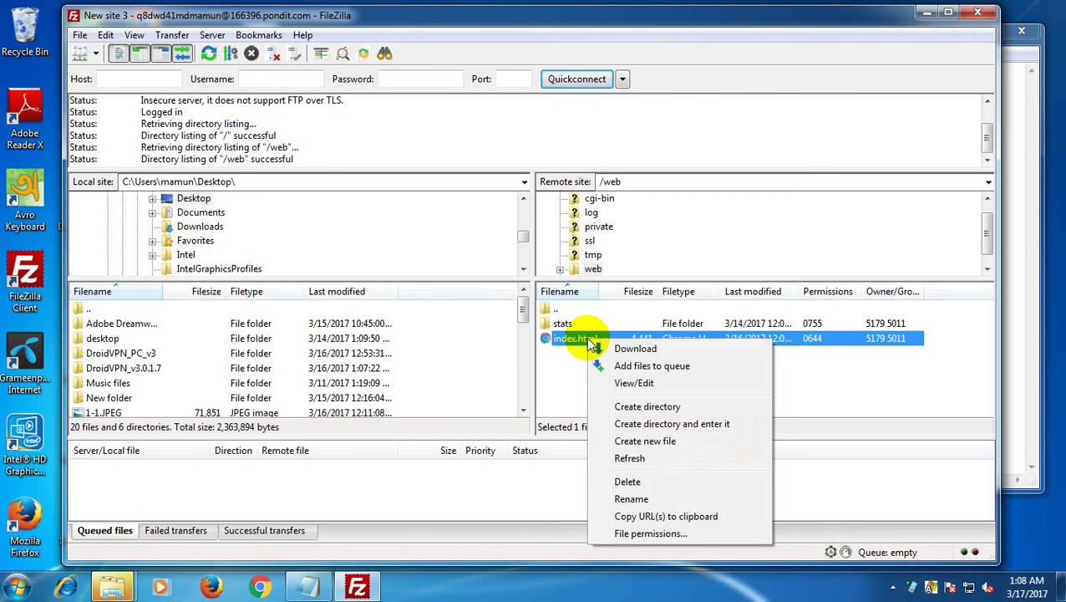
click(582, 370)
click(589, 342)
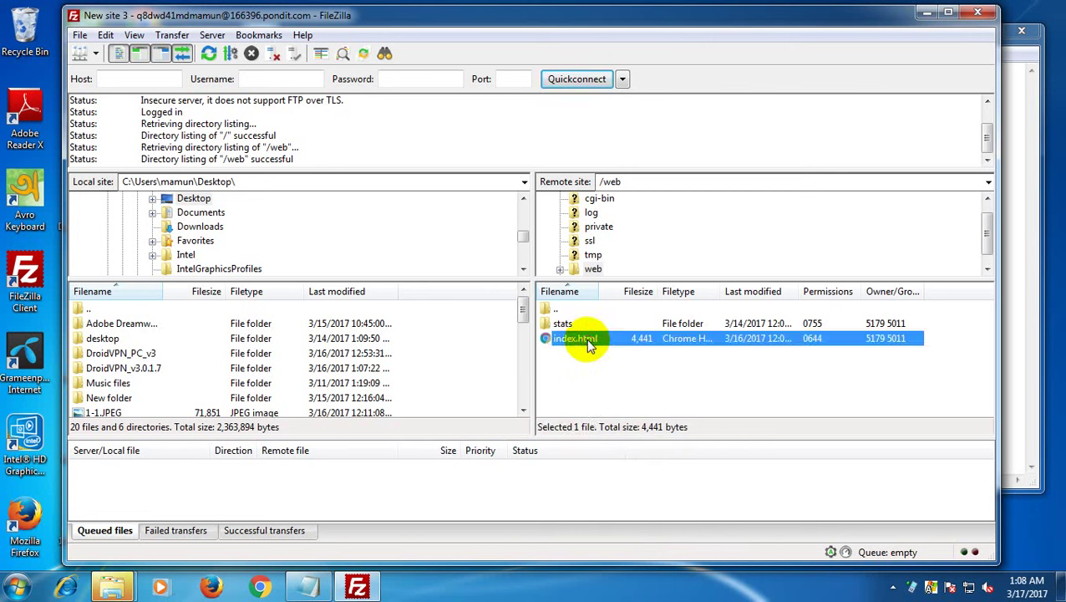
right_click(589, 345)
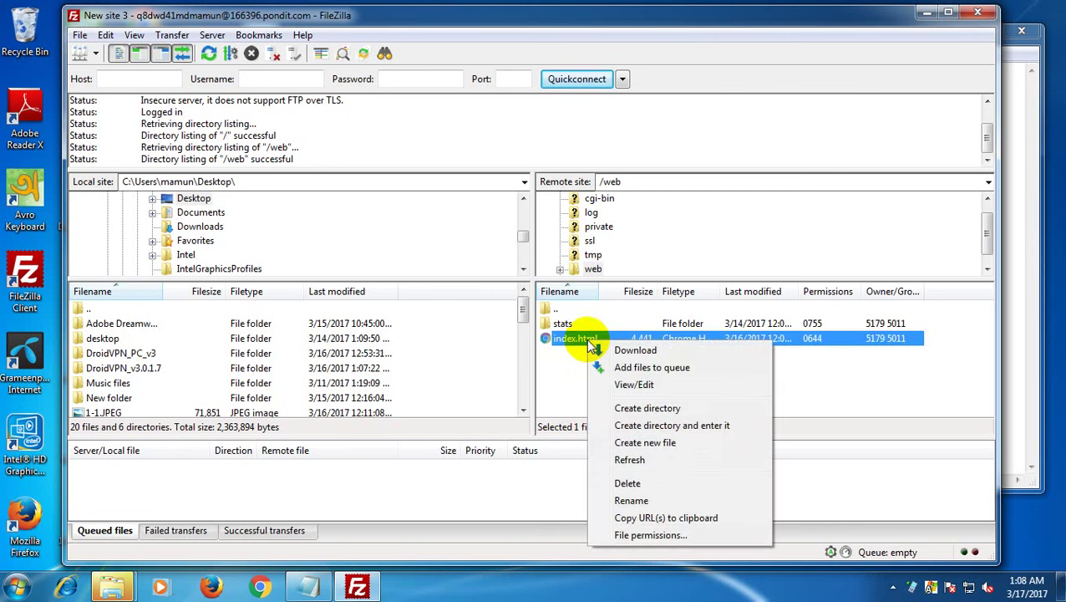
click(628, 485)
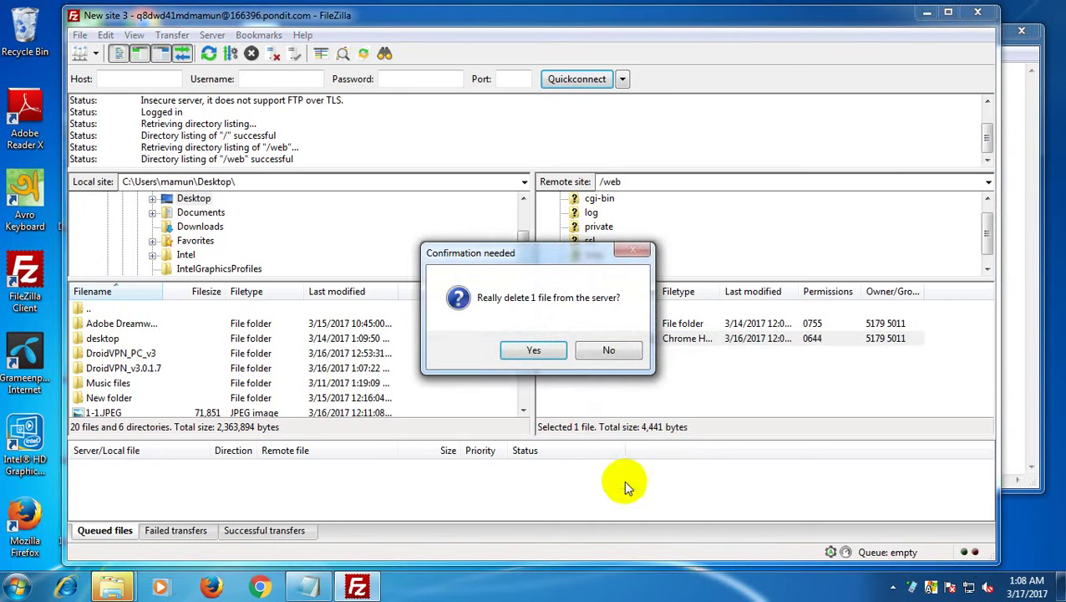
click(539, 351)
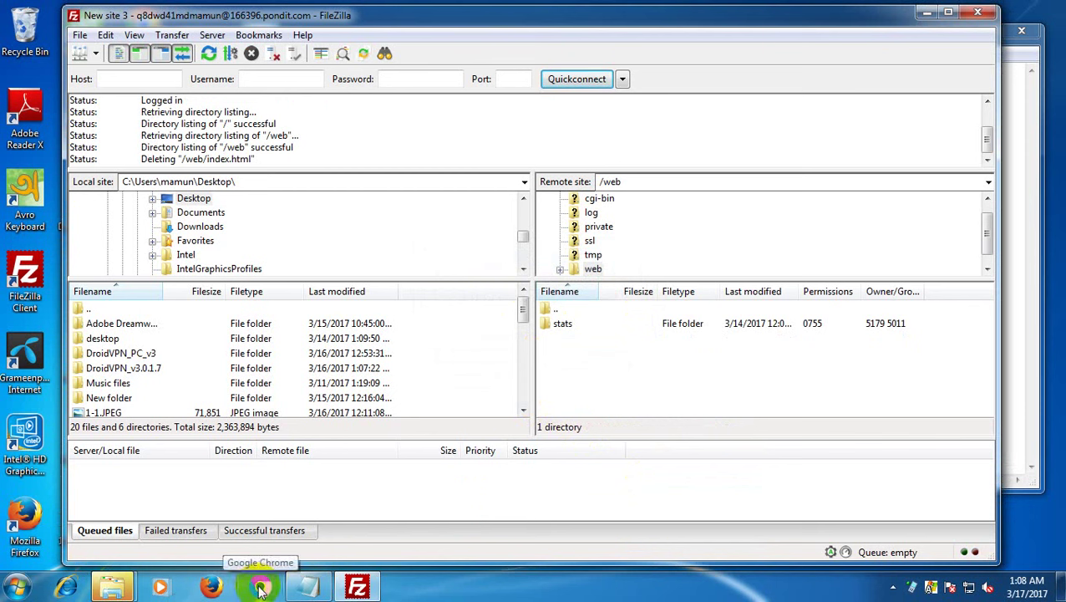
From the desktop folder, open the Untitled-1 web page in Chrome
click(1060, 588)
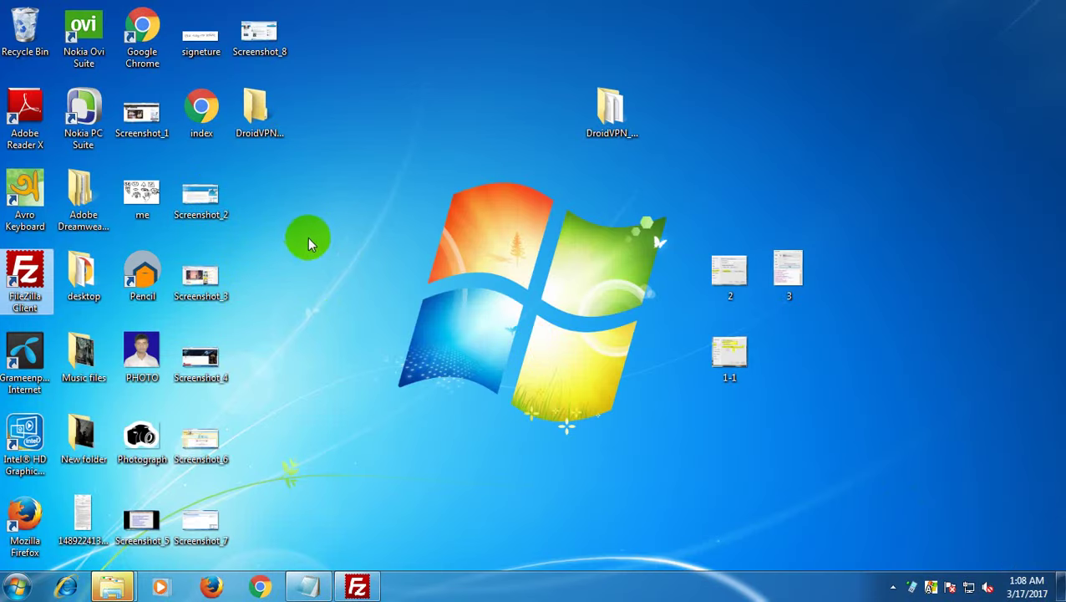
double_click(84, 284)
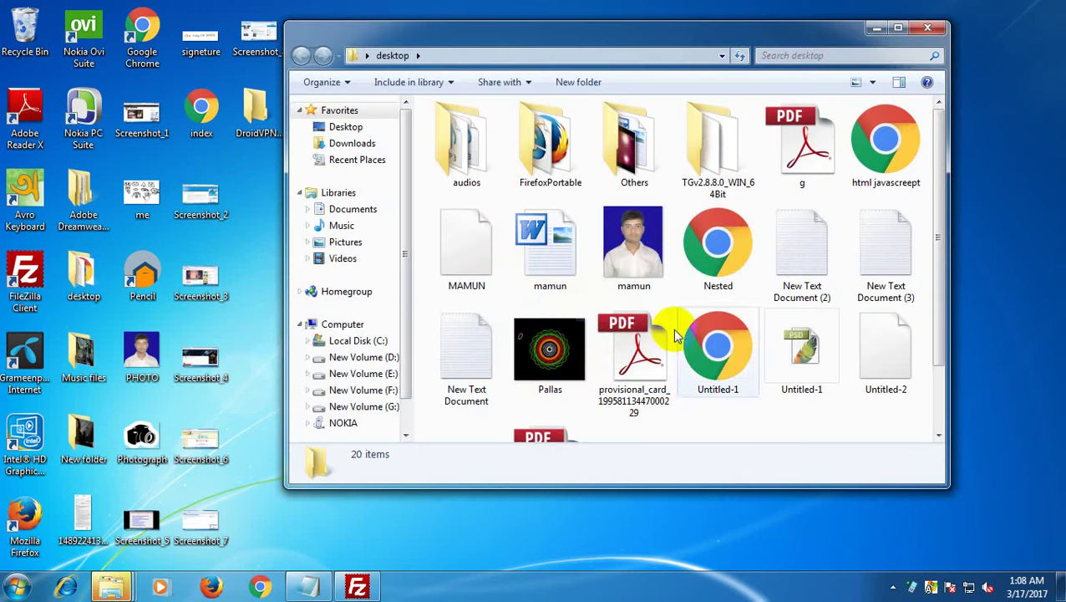
click(720, 344)
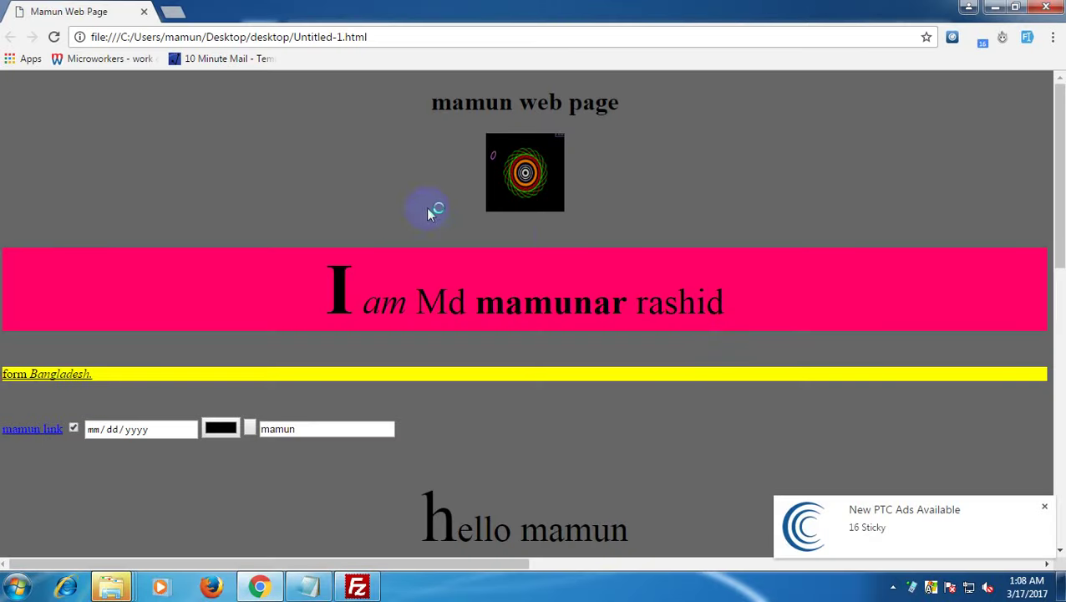
Scroll through the whole Untitled-1.html Mamun Web Page, then return to the desktop
scroll(524, 264, down, 9)
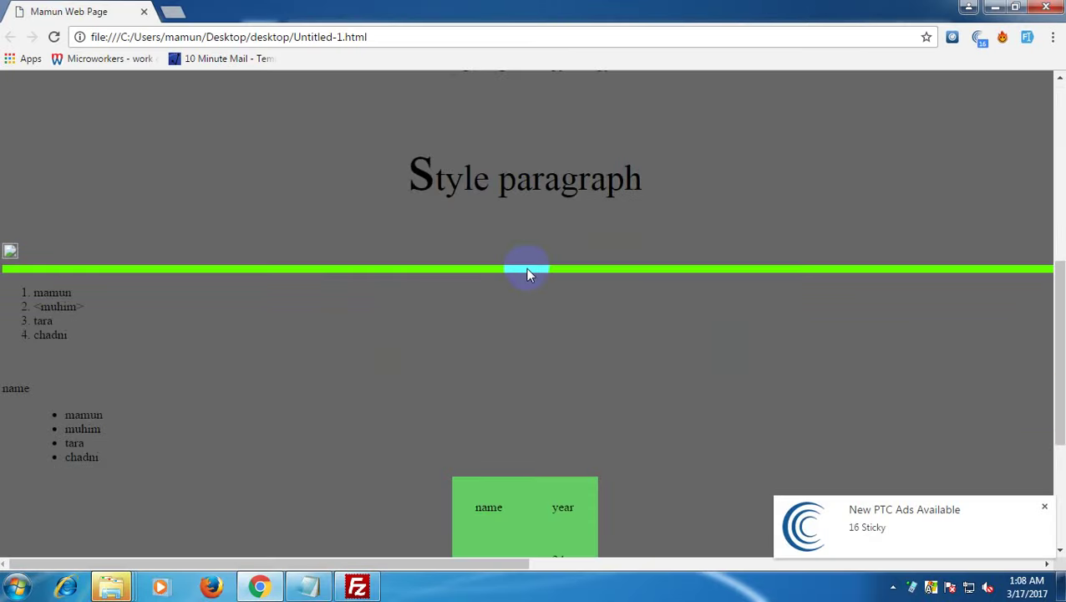
scroll(522, 271, up, 10)
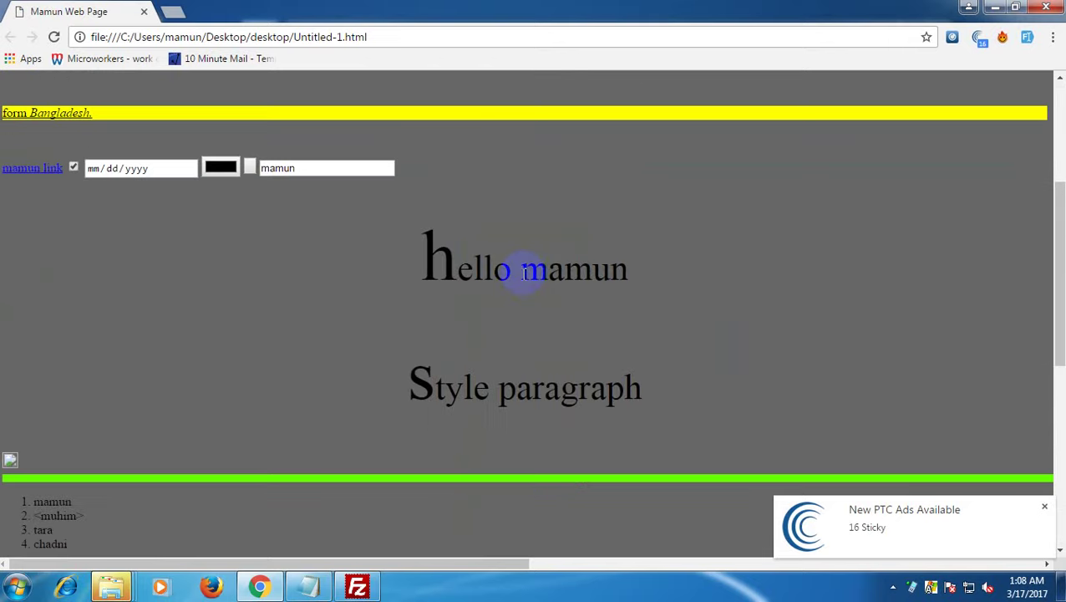
scroll(521, 276, down, 9)
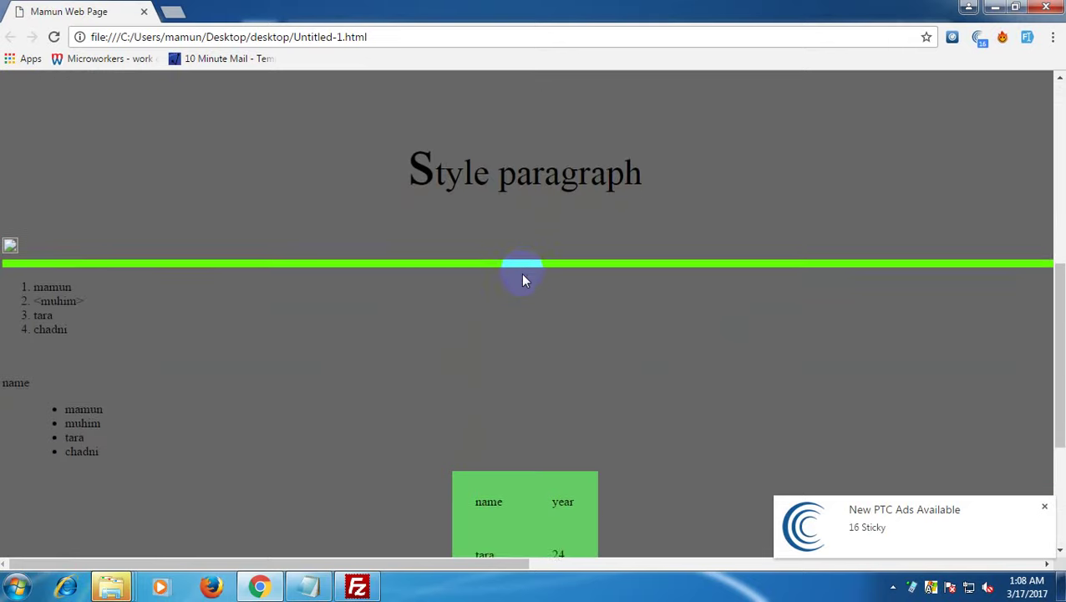
scroll(520, 274, up, 9)
scroll(520, 274, down, 9)
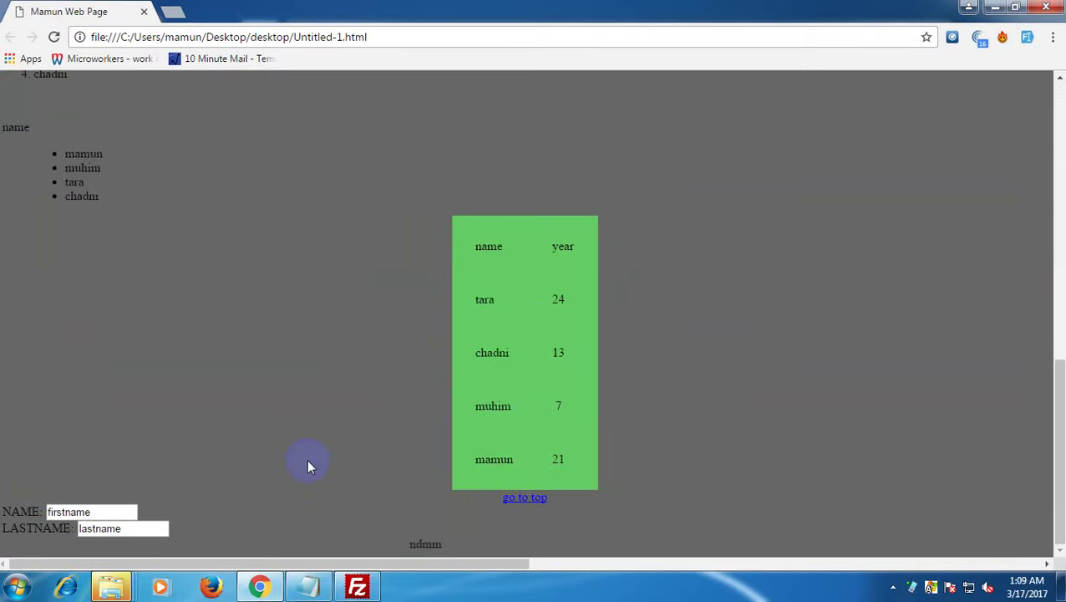
scroll(557, 347, up, 10)
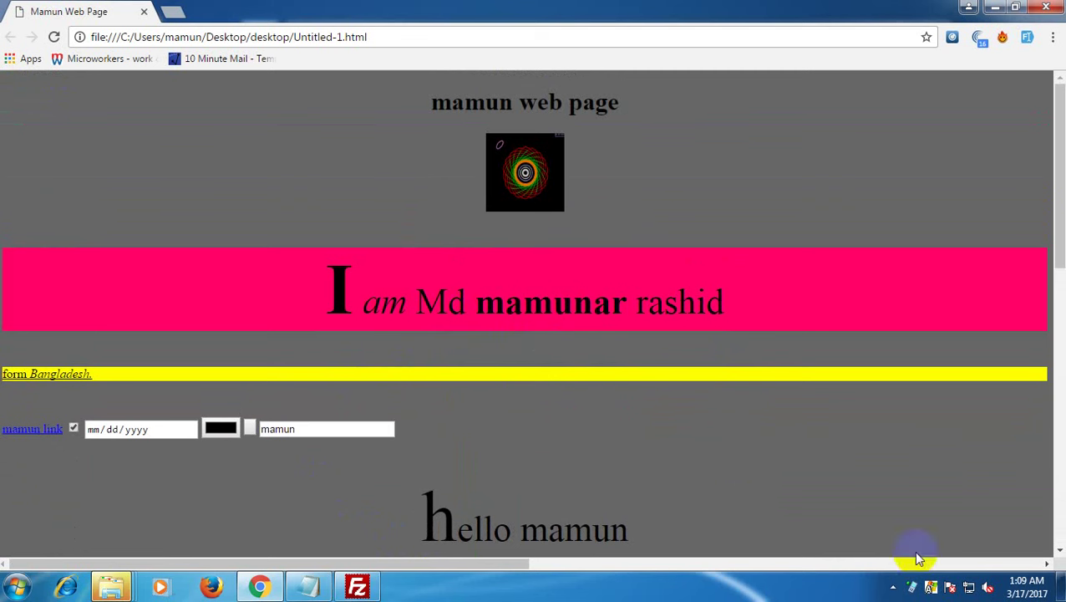
click(1060, 595)
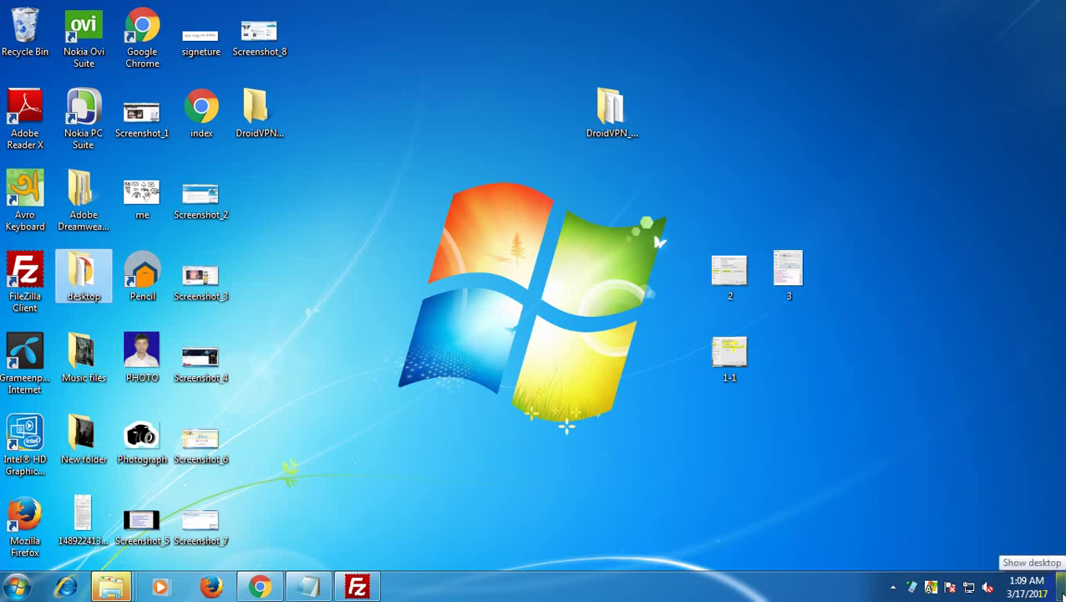
Drag Untitled-1.html out of the desktop folder onto the Windows desktop, then minimize Explorer
double_click(72, 301)
drag(718, 347, 985, 330)
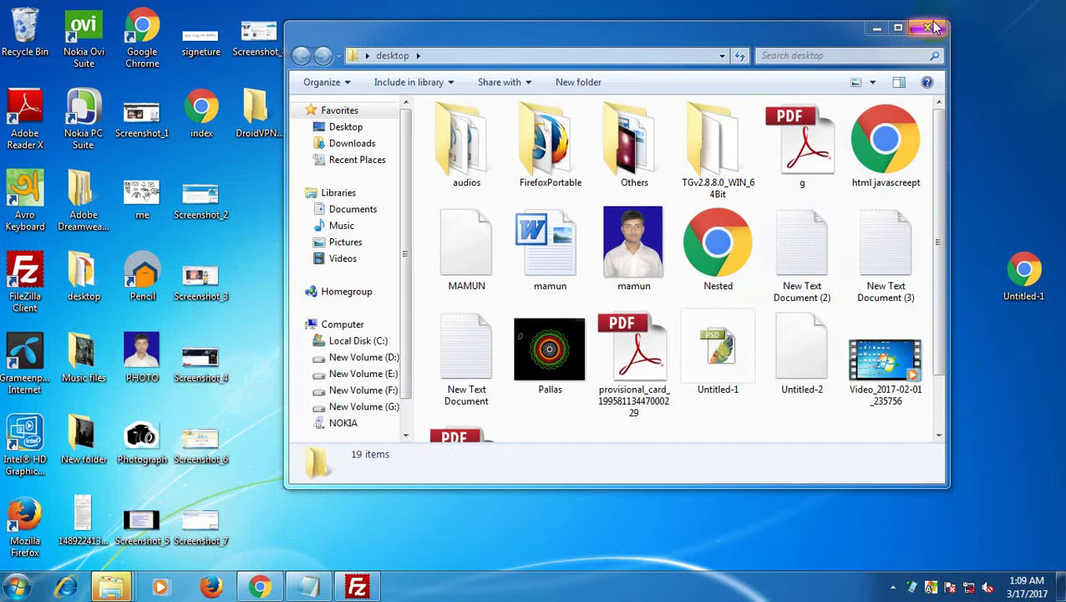
click(880, 28)
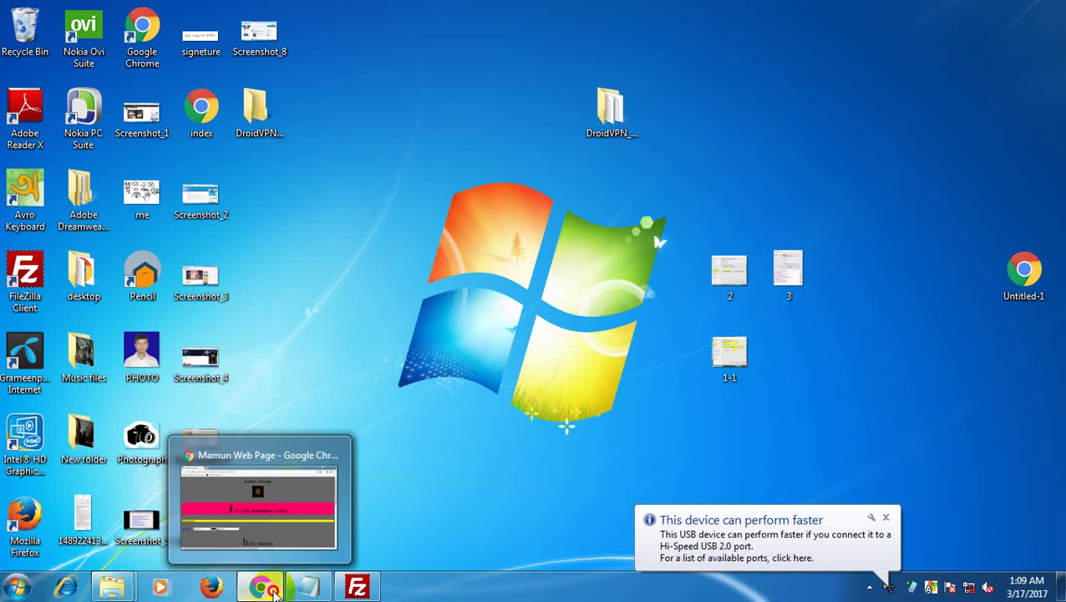
In a new Chrome tab, go to 166396.pondit.com
click(266, 587)
click(167, 12)
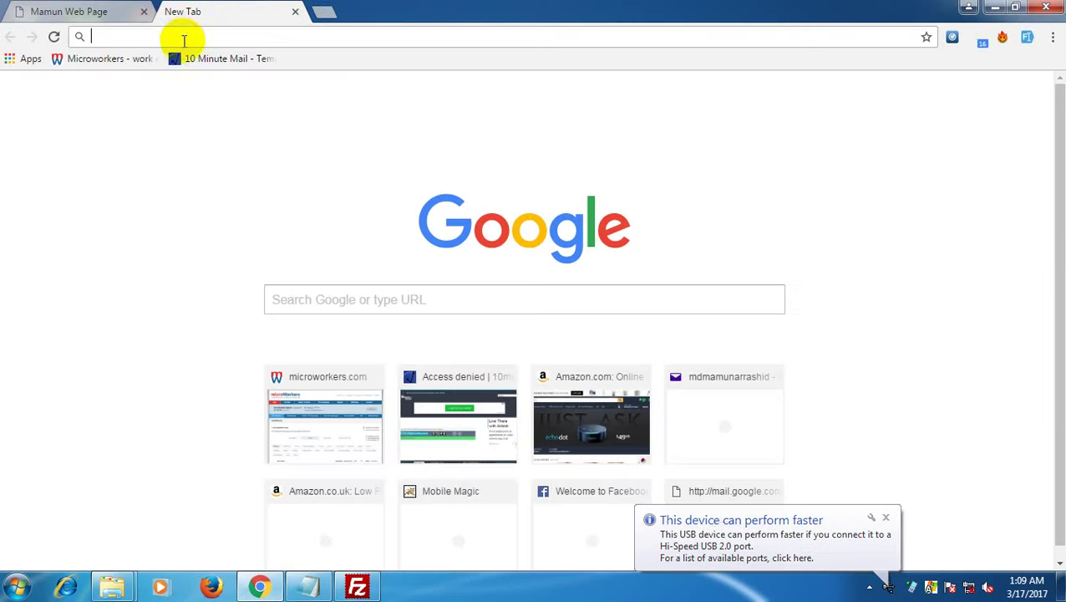
text(1)
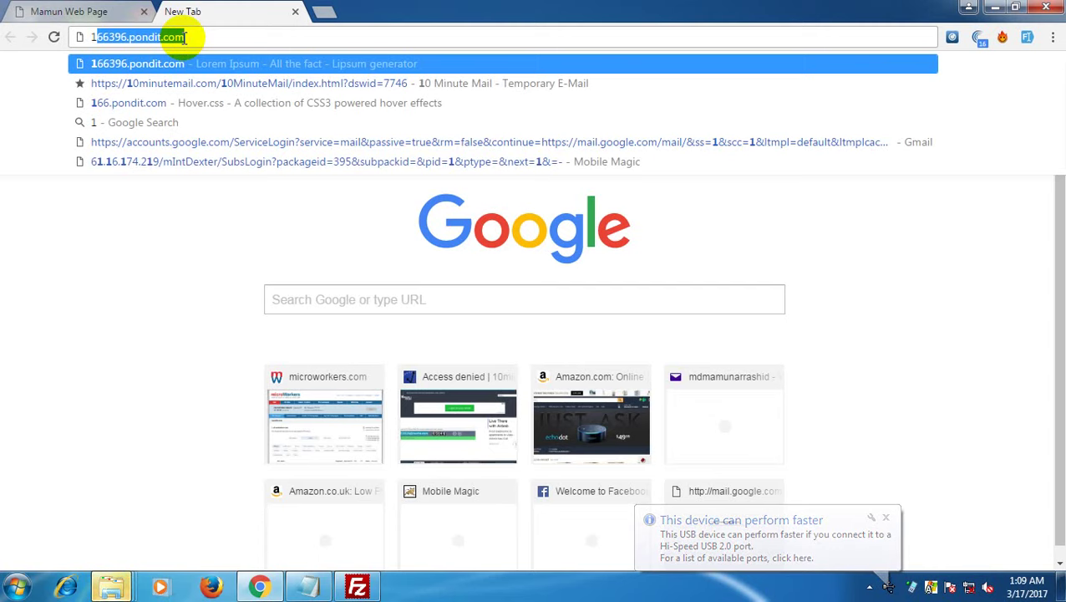
text(66)
key(Return)
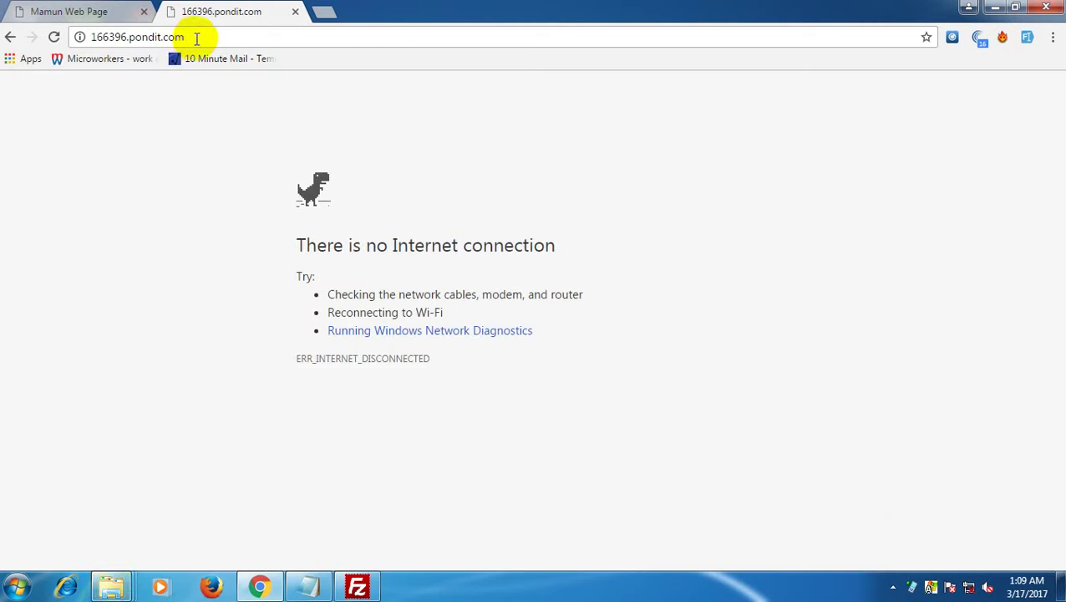
Dial the Nokia USB modem, dismiss Error 633, and reload until Apache's Testing 123 page appears
click(969, 586)
click(923, 357)
click(1015, 378)
click(438, 447)
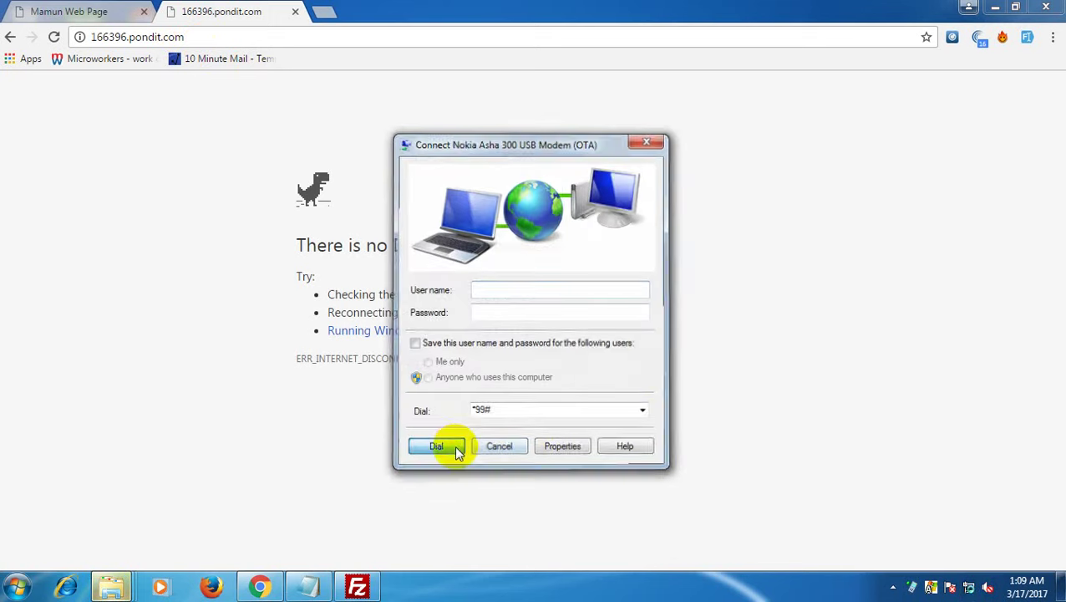
click(558, 391)
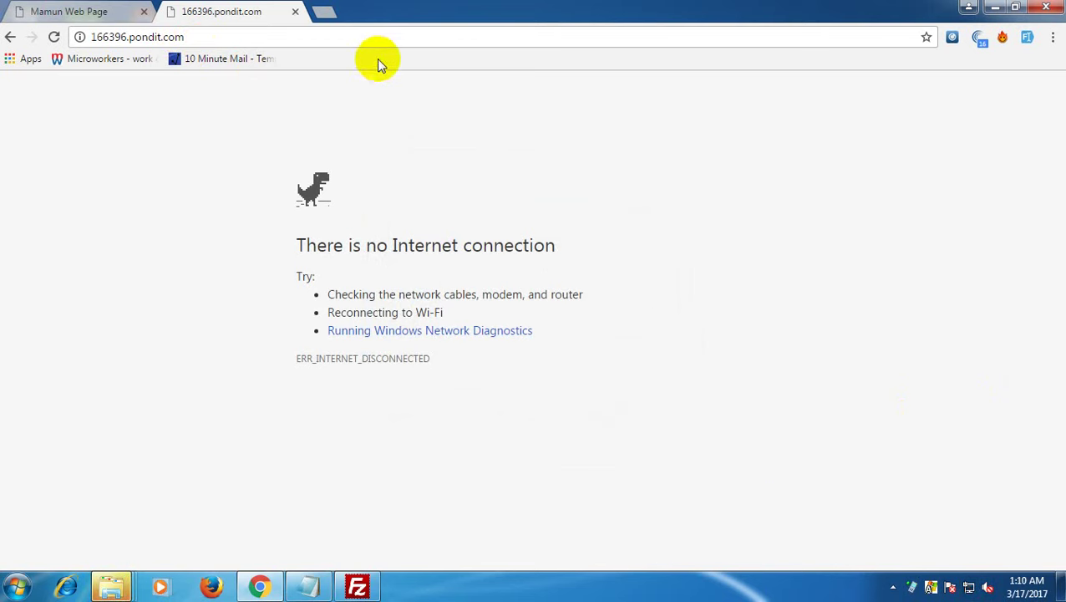
click(53, 38)
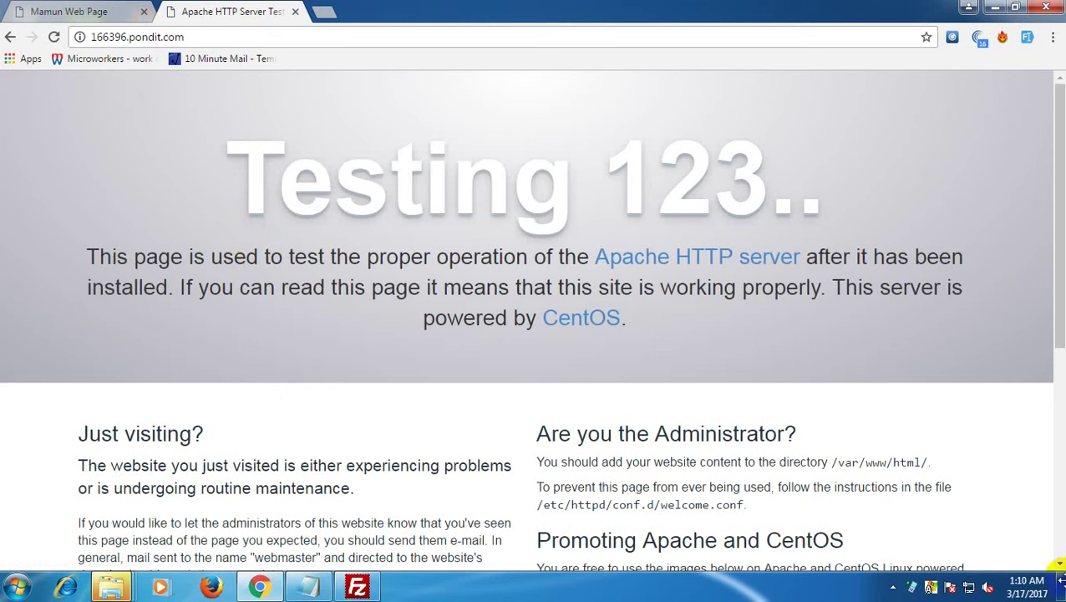
click(1062, 592)
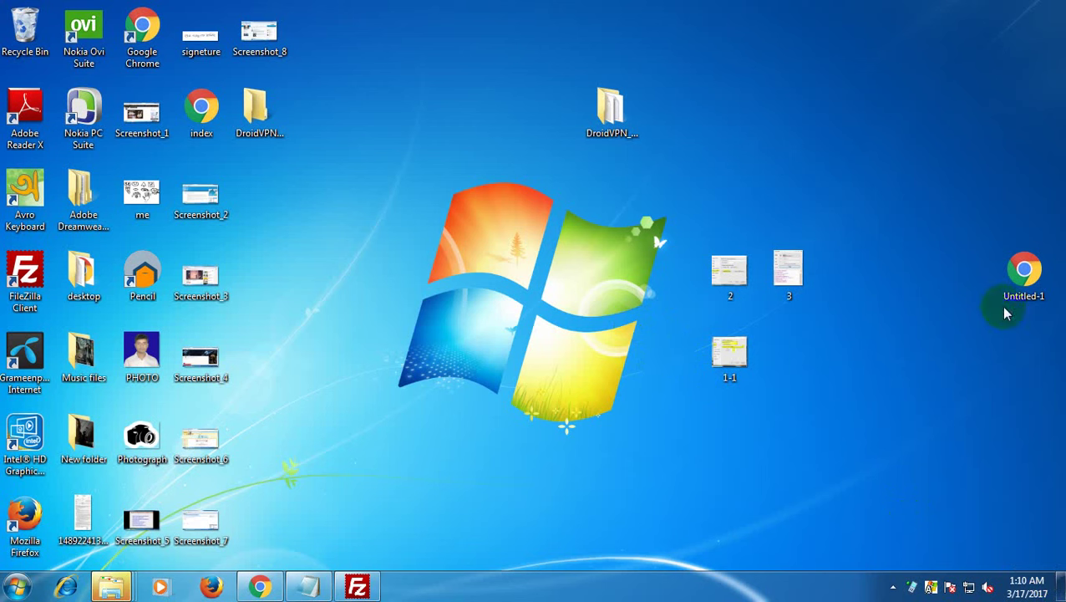
Rename the desktop Untitled-1 page to INDEX, accepting the resulting name index (2).html
click(1026, 300)
click(1025, 298)
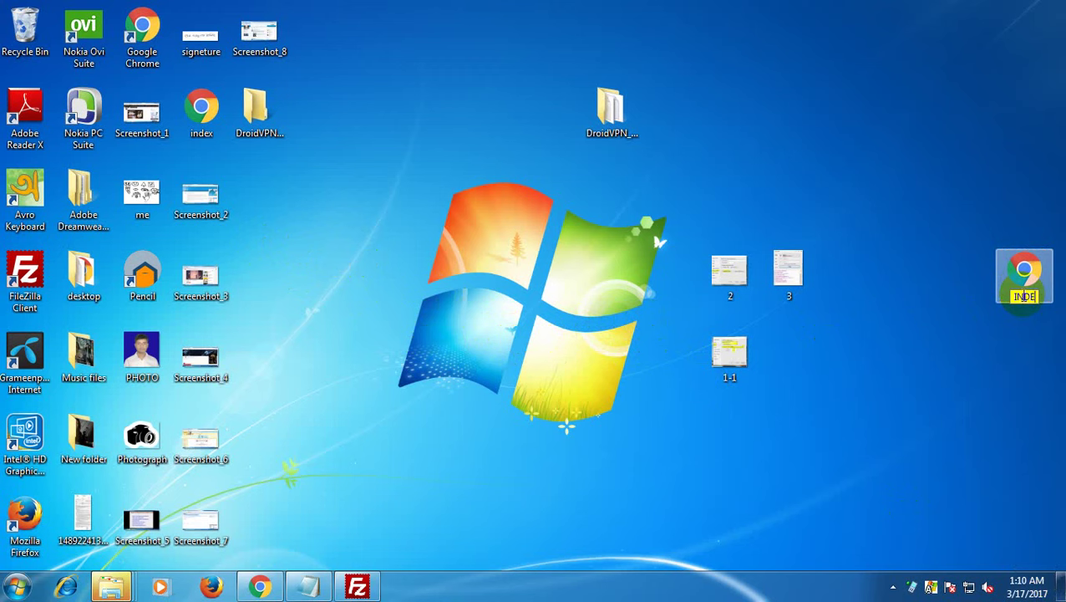
text(INDEX)
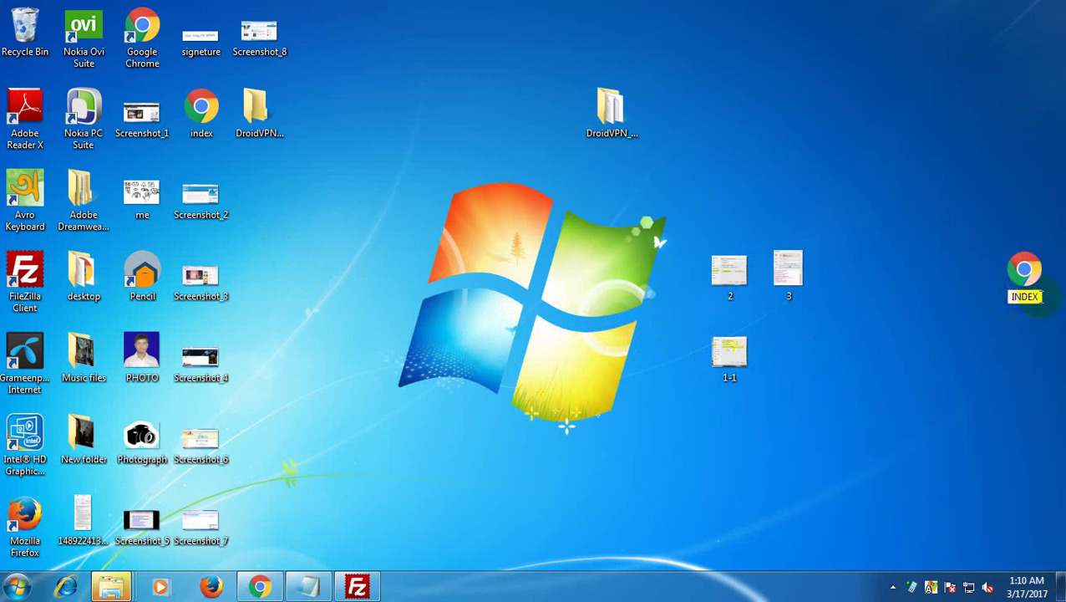
click(1028, 341)
click(570, 324)
drag(841, 248, 1025, 283)
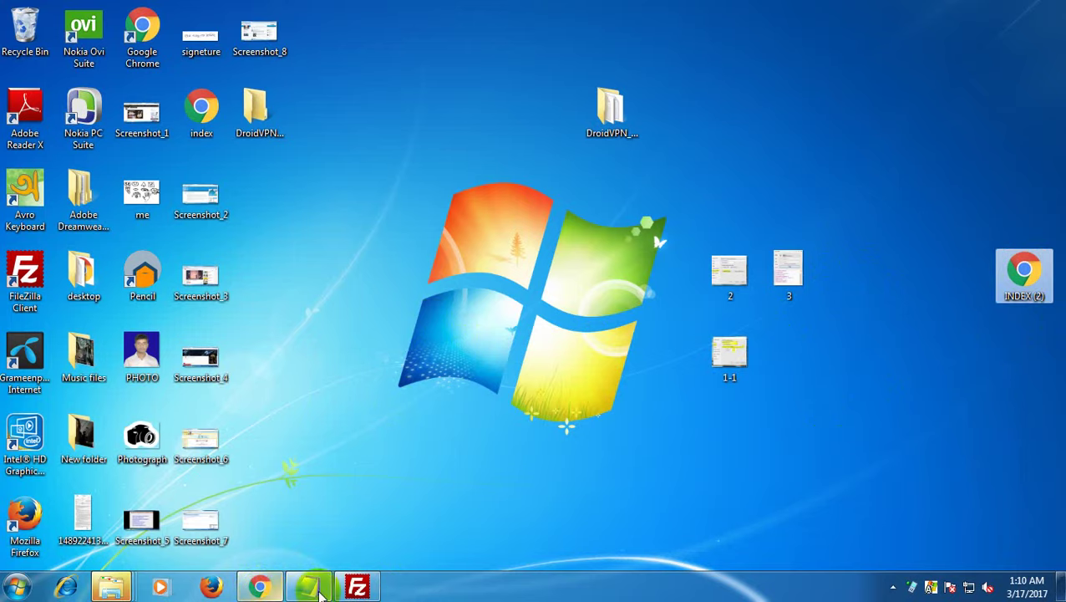
Upload index.html (4,494 bytes) from the local Desktop into the remote /web folder
click(357, 587)
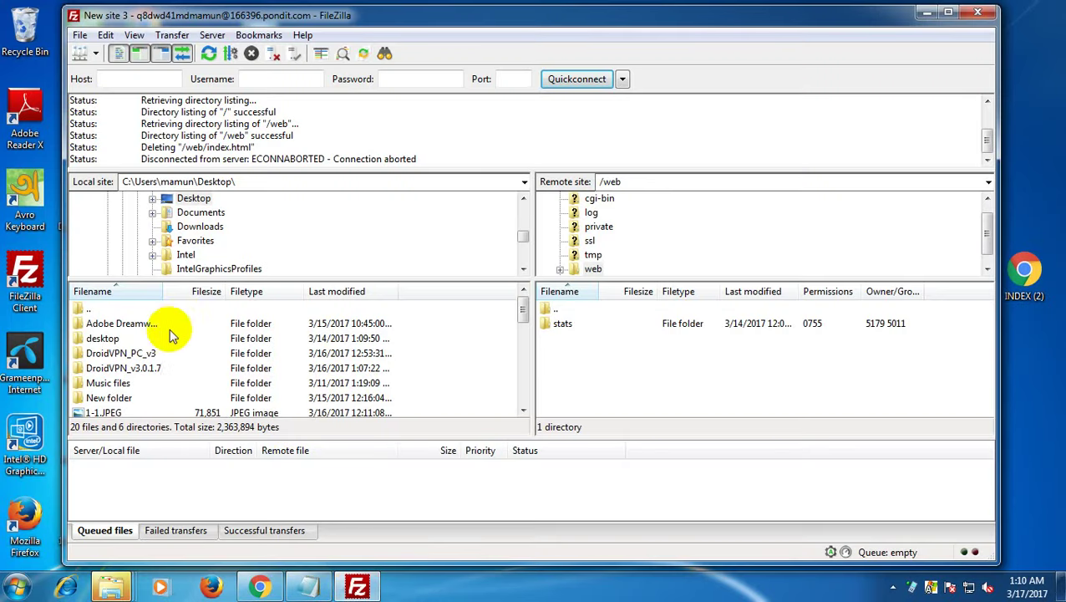
mouse_move(519, 369)
mouse_down()
mouse_move(521, 391)
mouse_move(519, 328)
mouse_up()
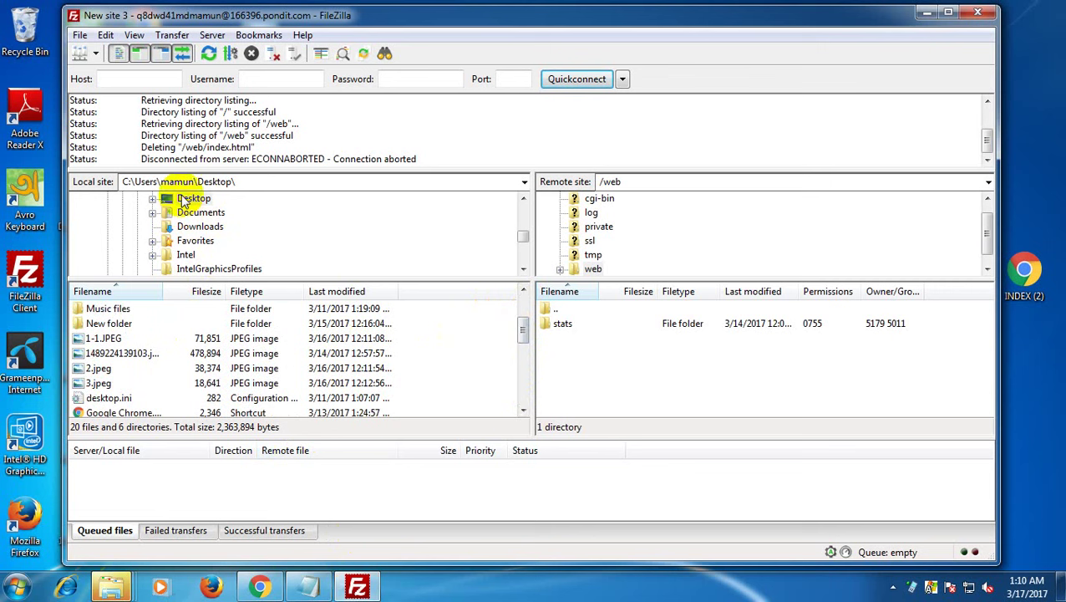
double_click(185, 204)
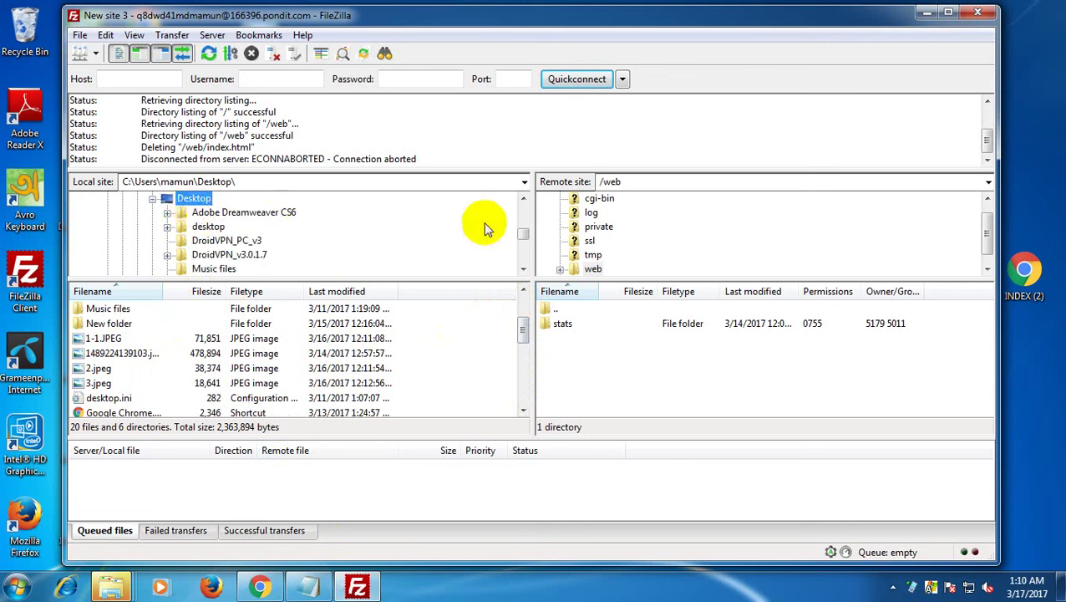
mouse_move(519, 230)
mouse_down()
mouse_move(522, 261)
mouse_move(518, 226)
mouse_up()
drag(523, 328, 535, 358)
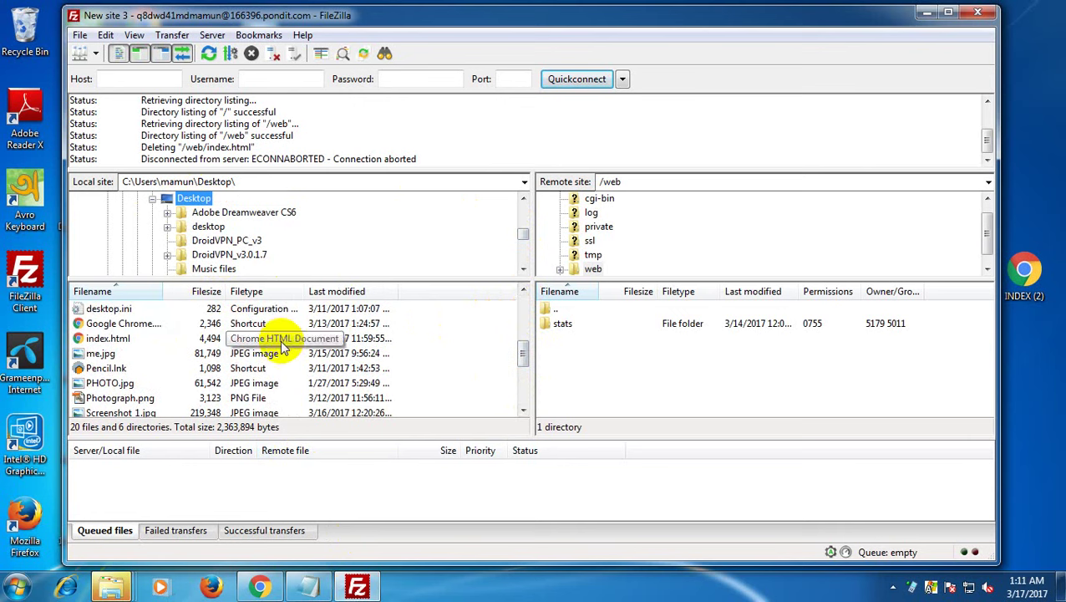
click(114, 338)
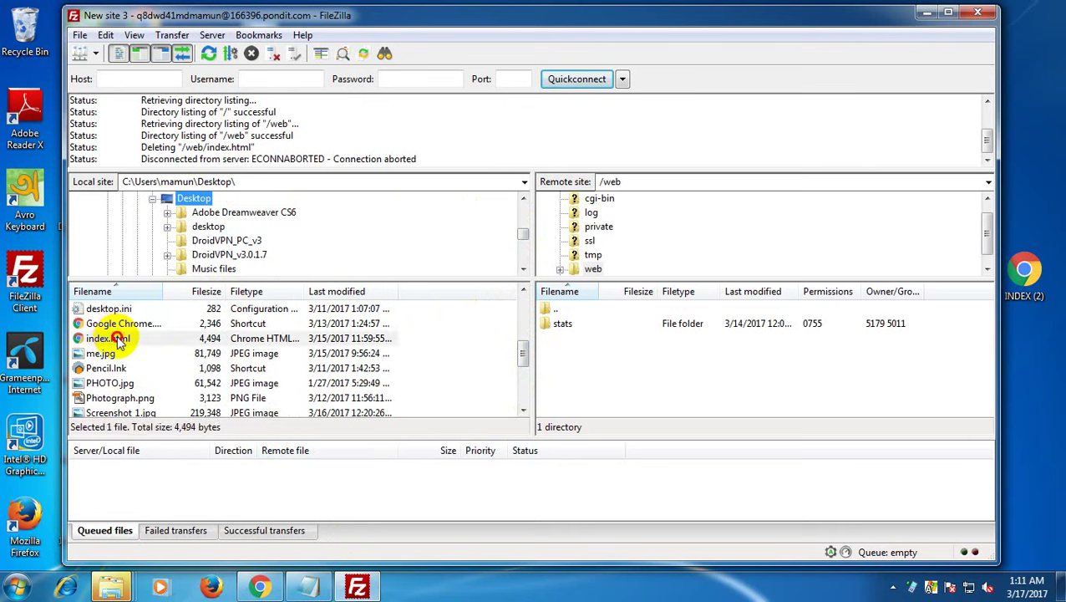
drag(109, 337, 609, 361)
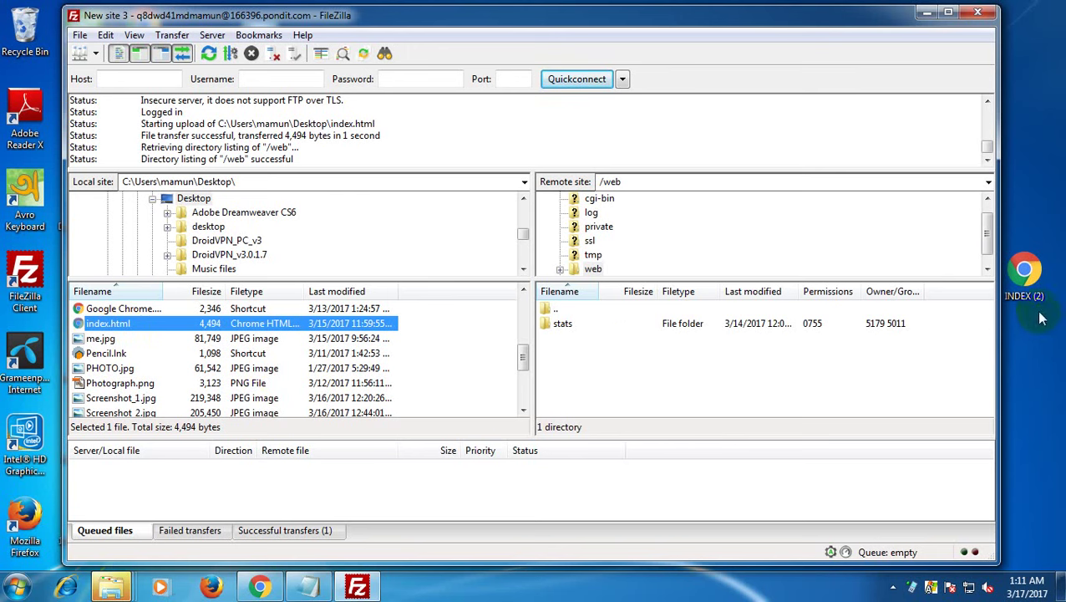
click(1026, 289)
Rename the desktop index file to MD
click(1030, 346)
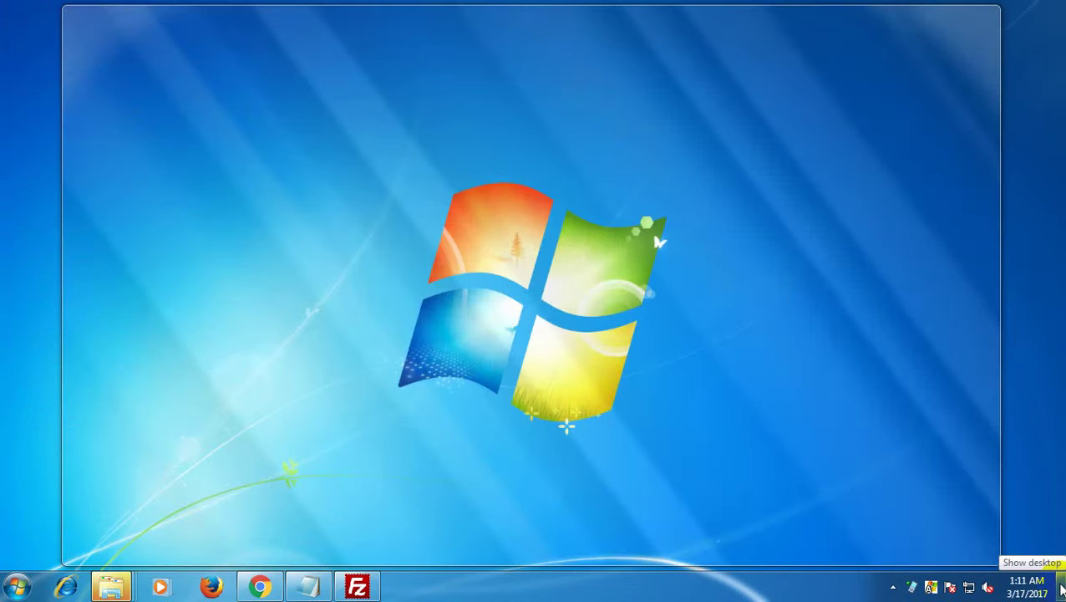
click(1061, 589)
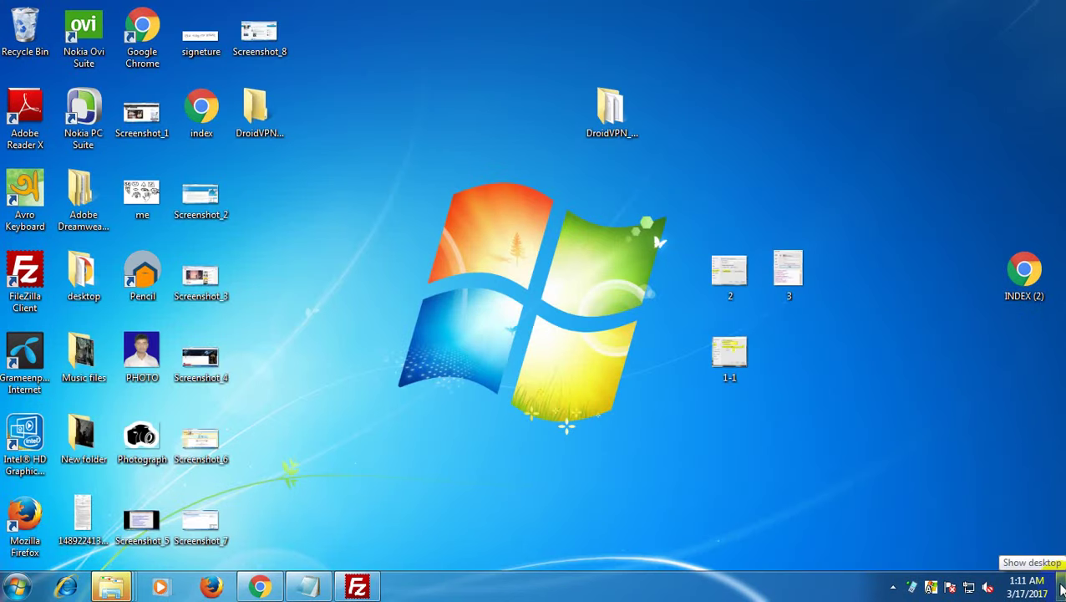
click(202, 134)
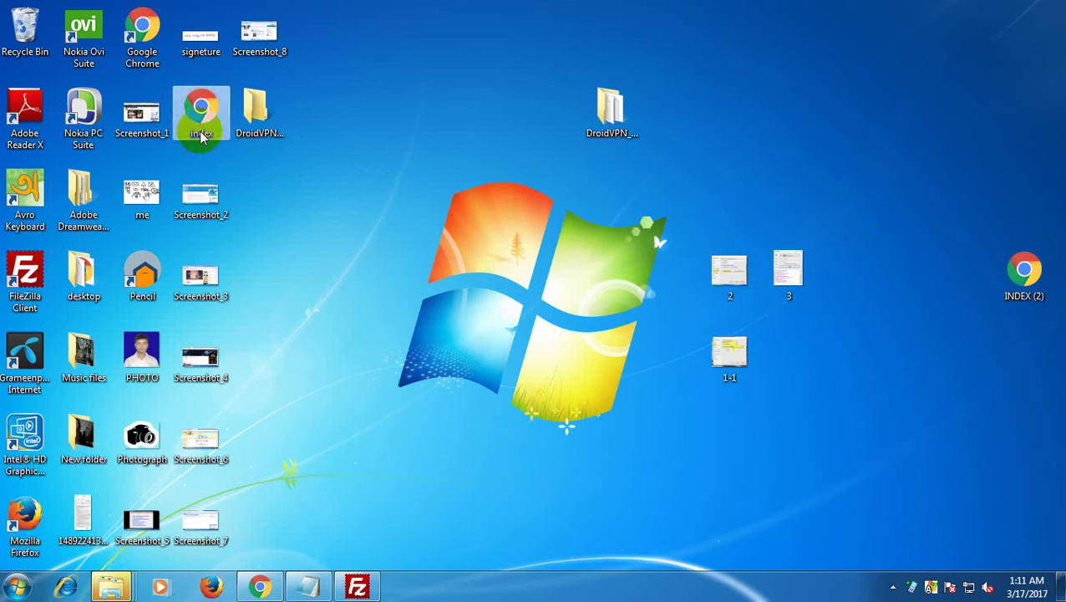
click(202, 134)
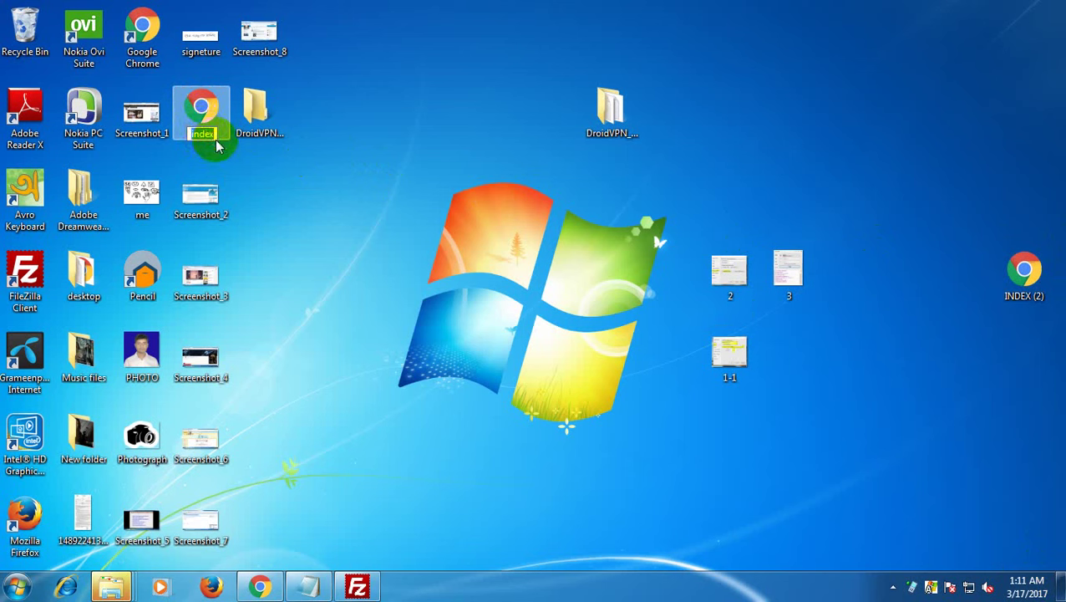
text(MD)
key(Return)
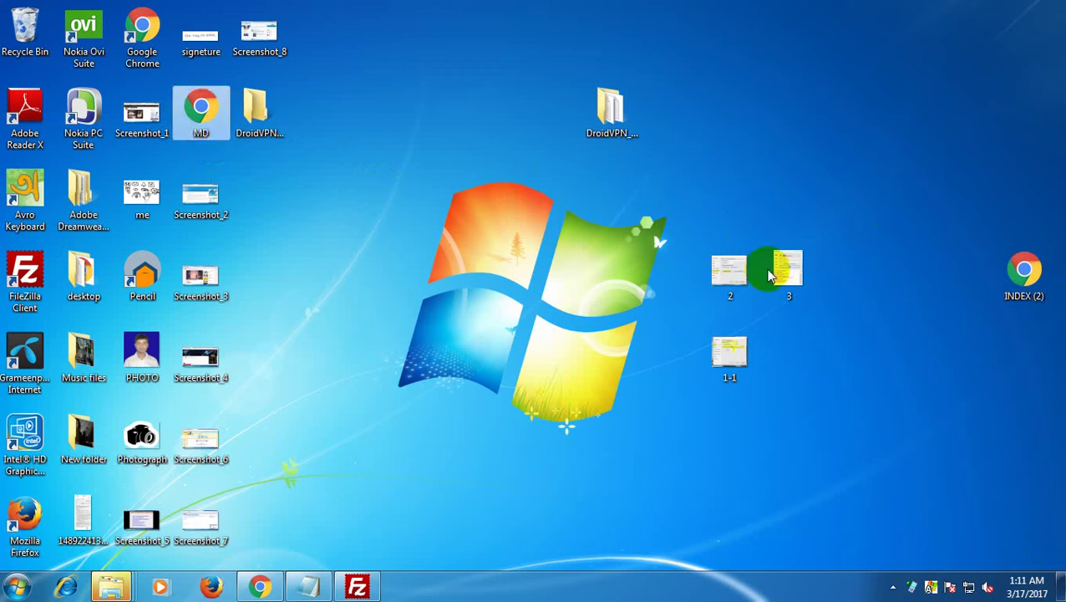
Rename INDEX (2) to index, then bring back Chrome's Apache test page
click(1021, 302)
key(F2)
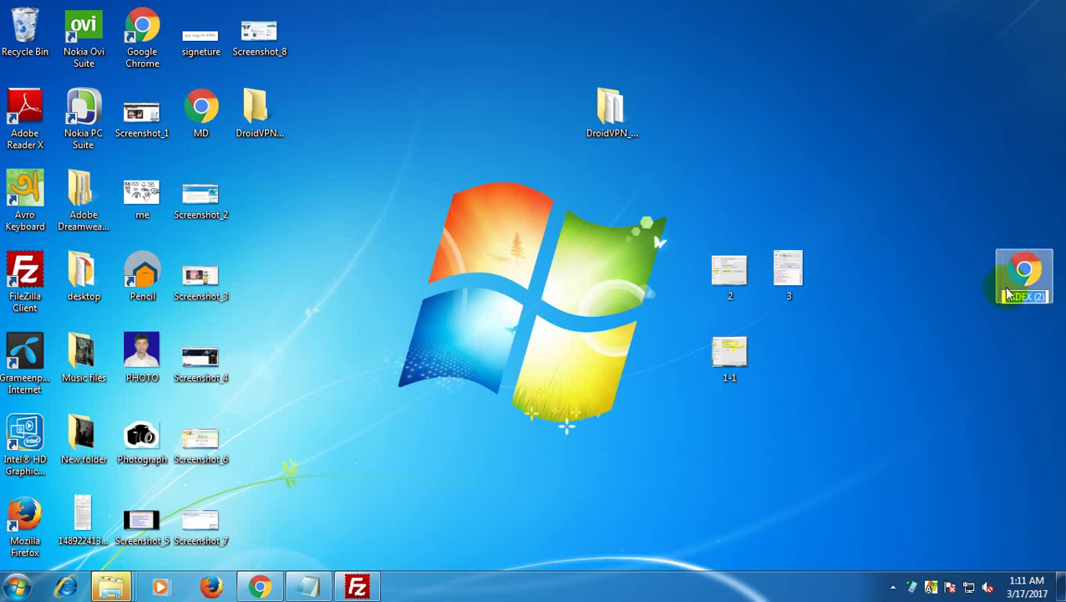
text(index)
click(990, 282)
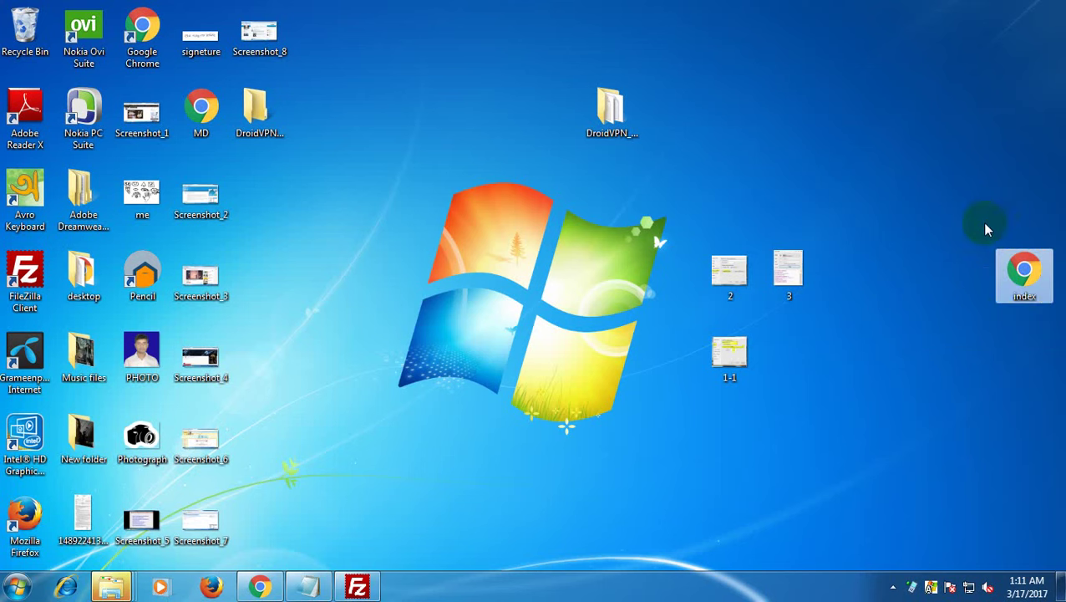
click(260, 587)
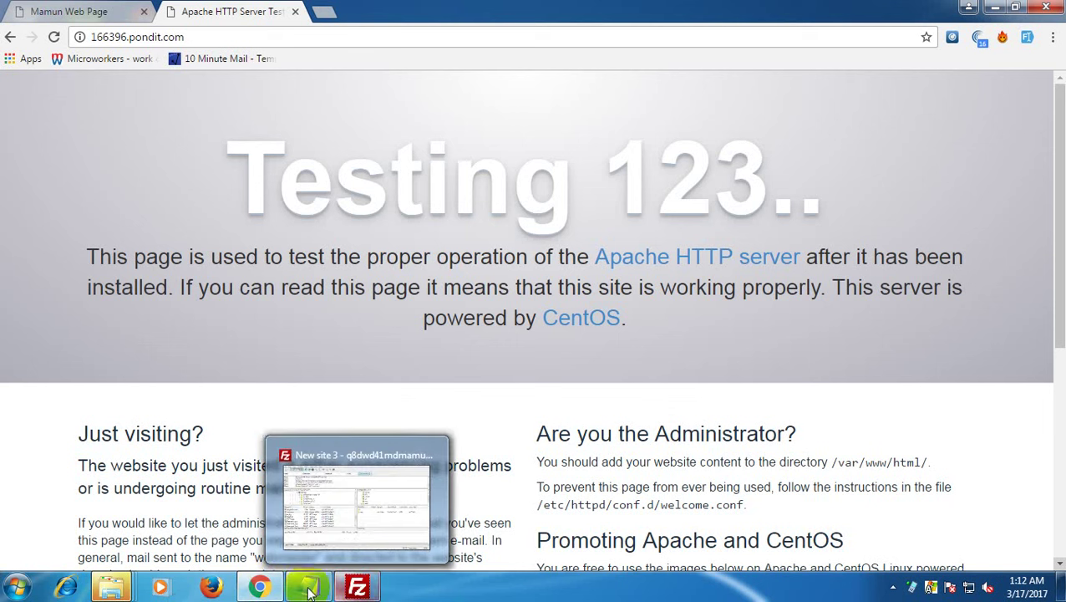
Upload the new desktop index.html (2,358 bytes) to /web, overwriting the server copy
click(364, 586)
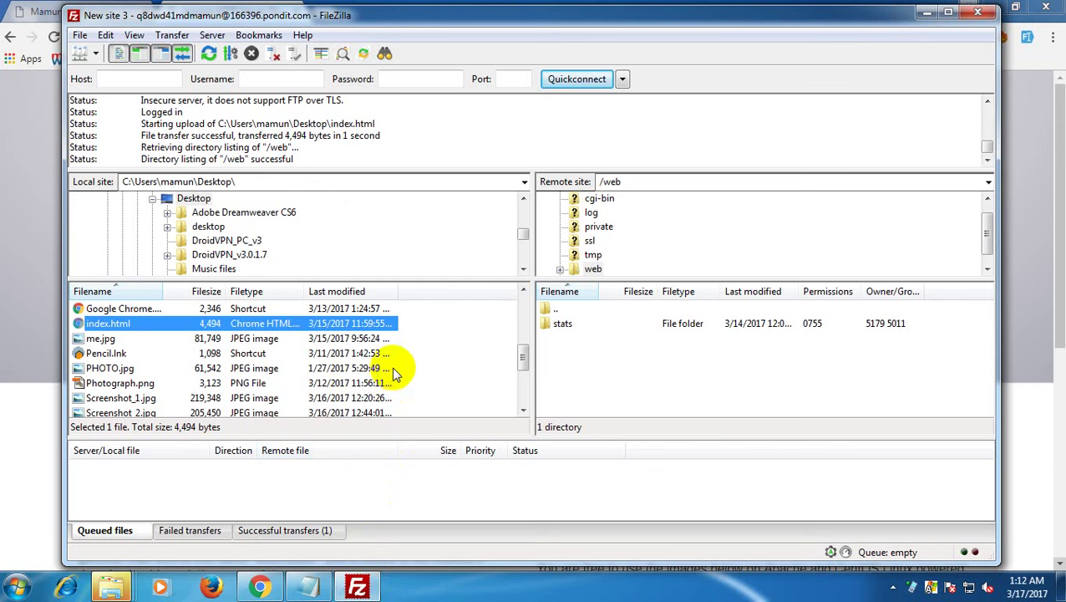
double_click(194, 200)
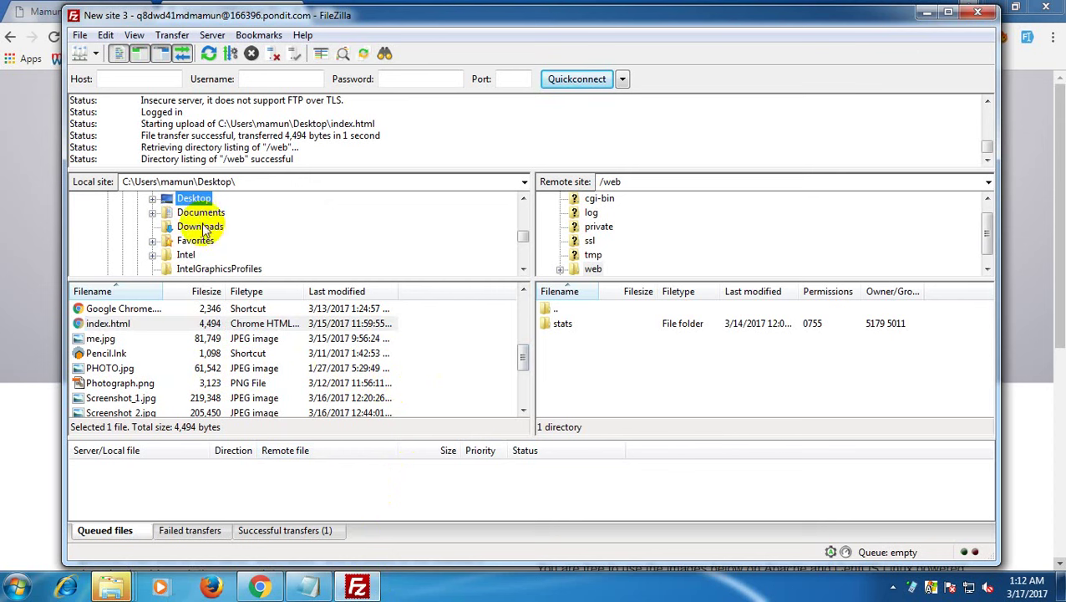
mouse_move(516, 238)
mouse_down()
mouse_move(517, 255)
mouse_move(517, 232)
mouse_up()
click(153, 241)
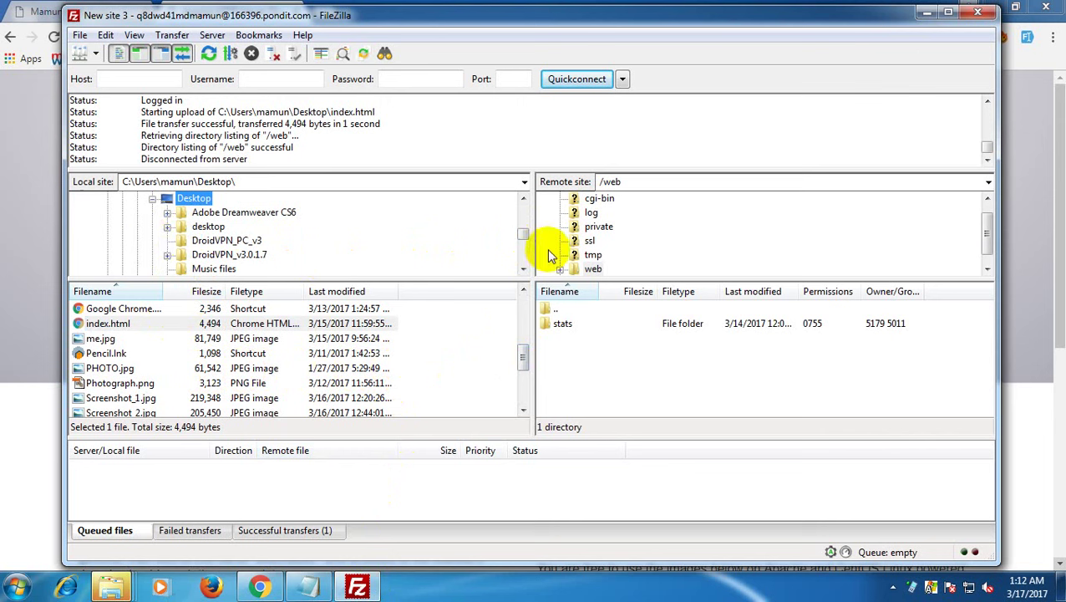
drag(523, 239, 519, 251)
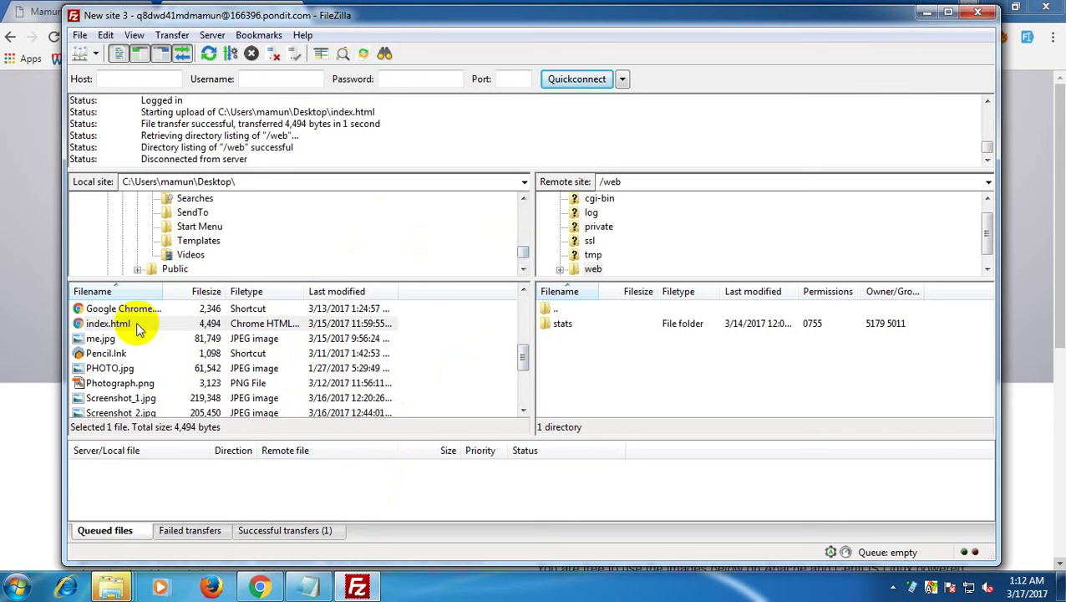
mouse_move(521, 354)
mouse_down()
mouse_move(516, 398)
mouse_move(516, 355)
mouse_up()
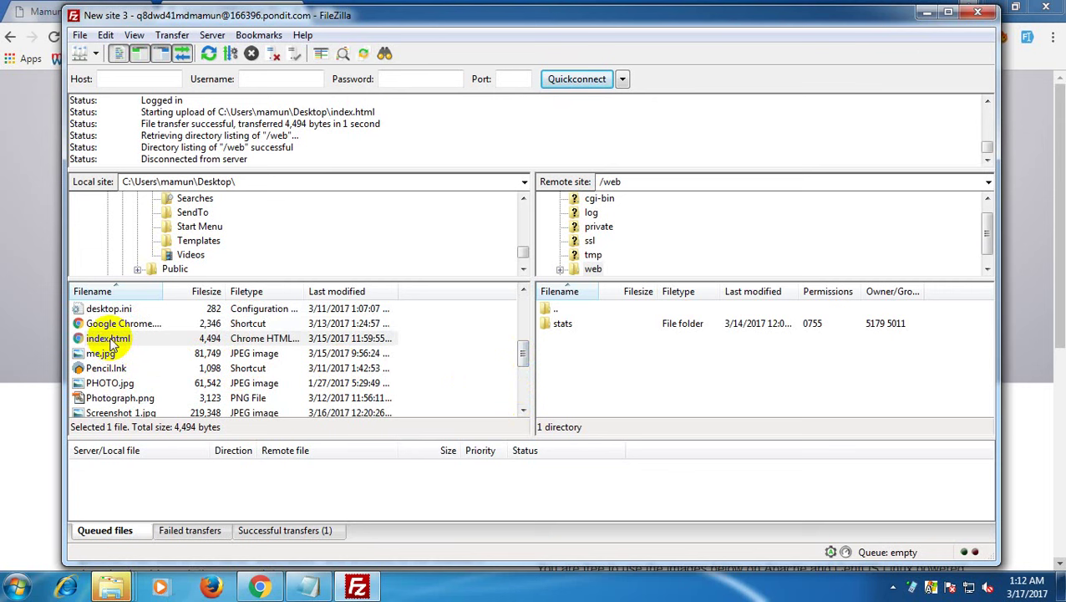
drag(109, 341, 659, 377)
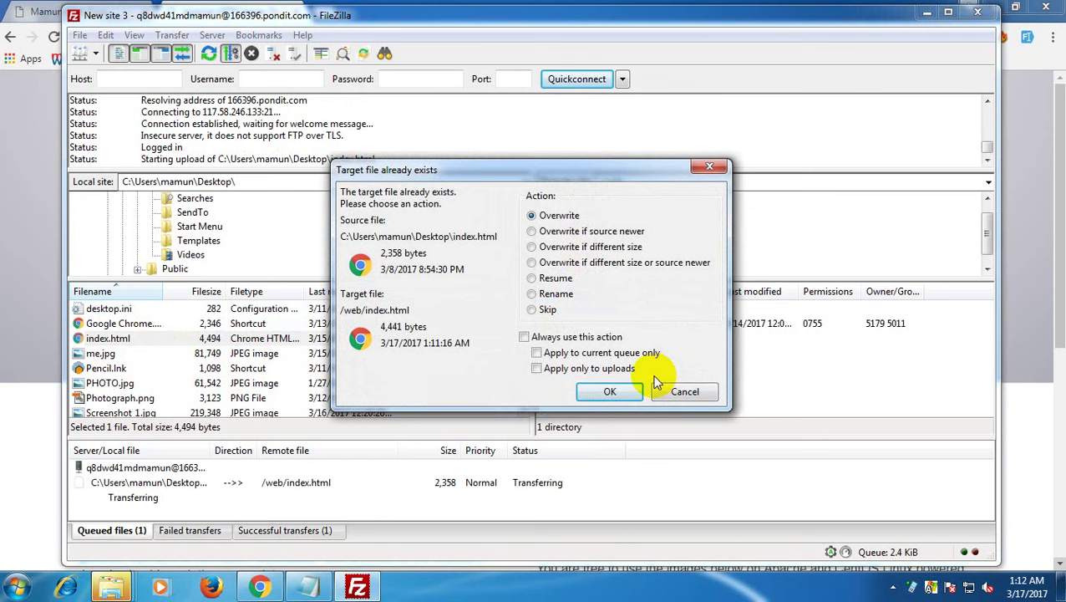
click(609, 392)
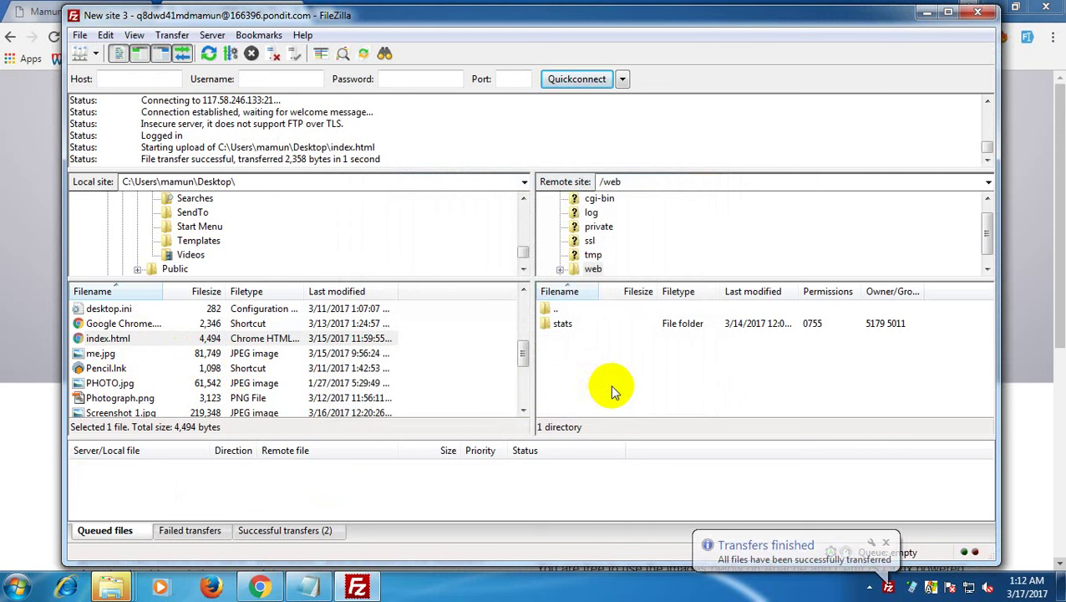
Open the empty /web/stats folder on the server
double_click(565, 323)
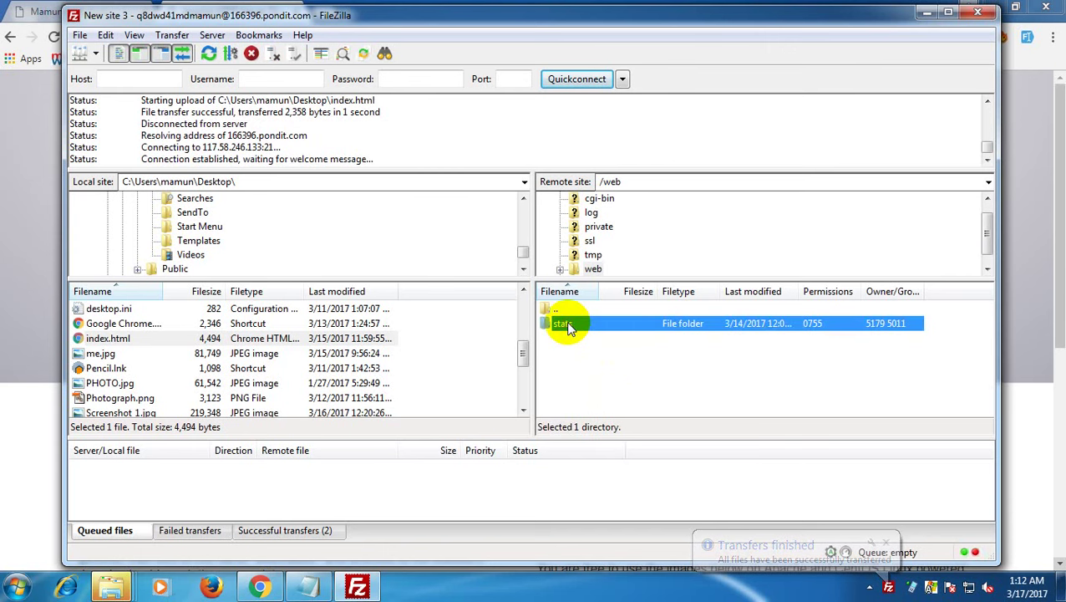
click(585, 326)
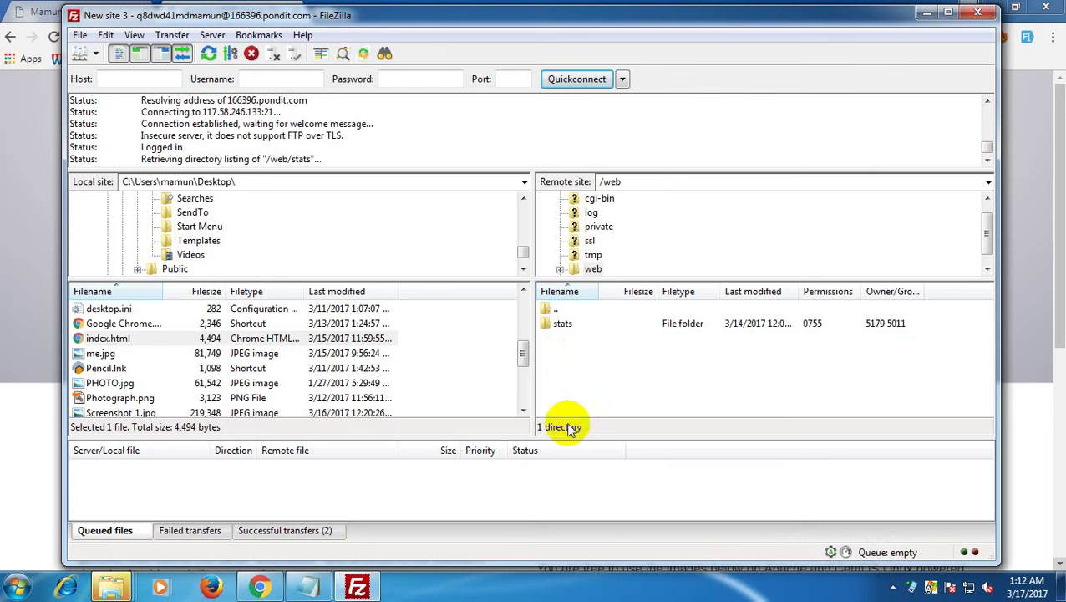
click(641, 393)
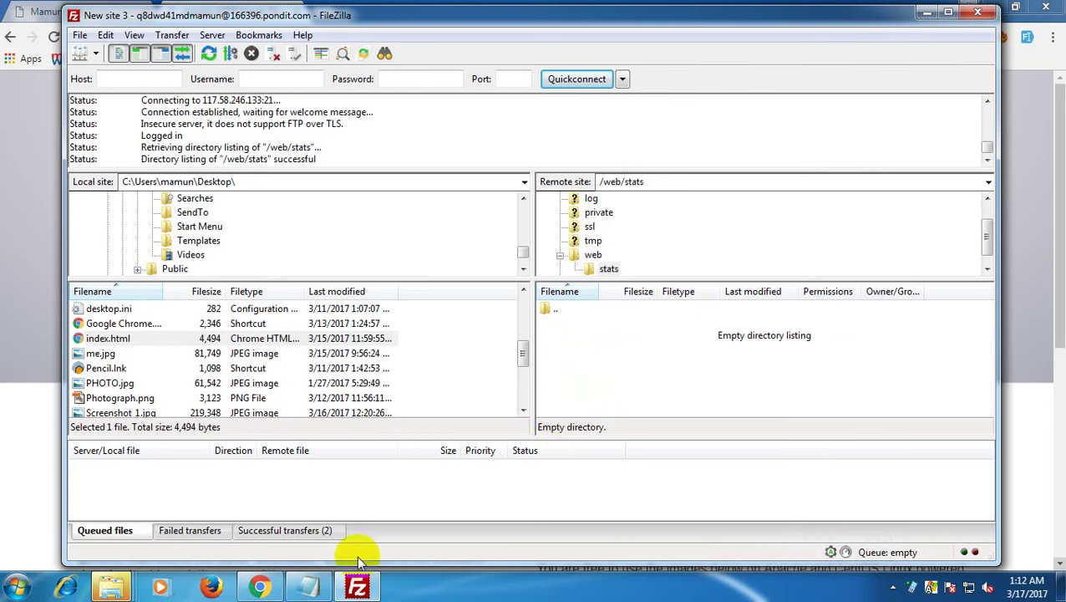
click(266, 589)
Reload 166396.pondit.com twice until it shows the uploaded Mamun Web Page, then bring back the notes
click(54, 38)
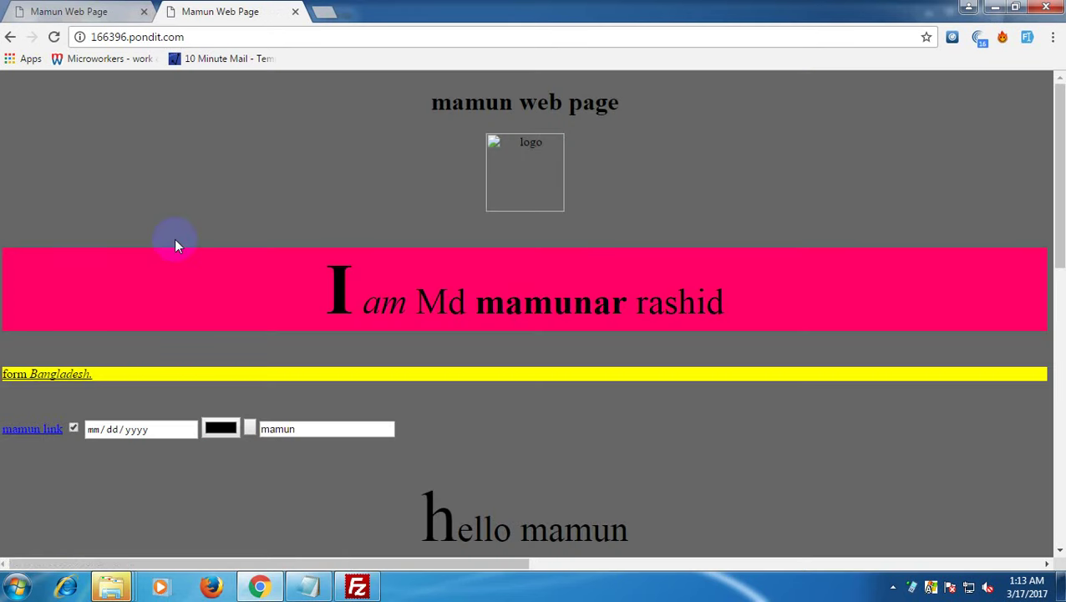
click(53, 37)
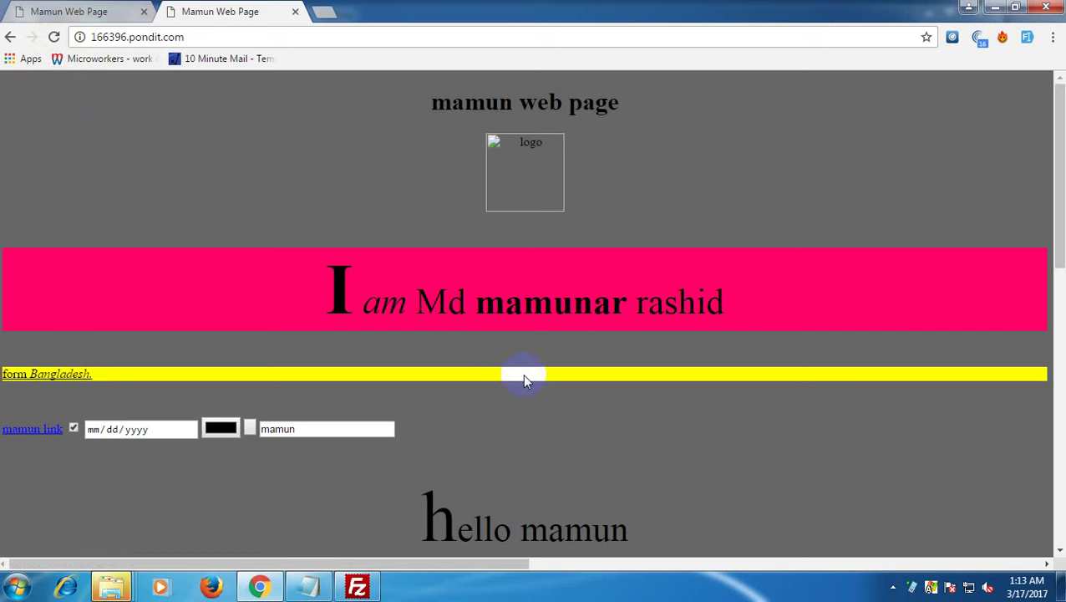
mouse_move(362, 593)
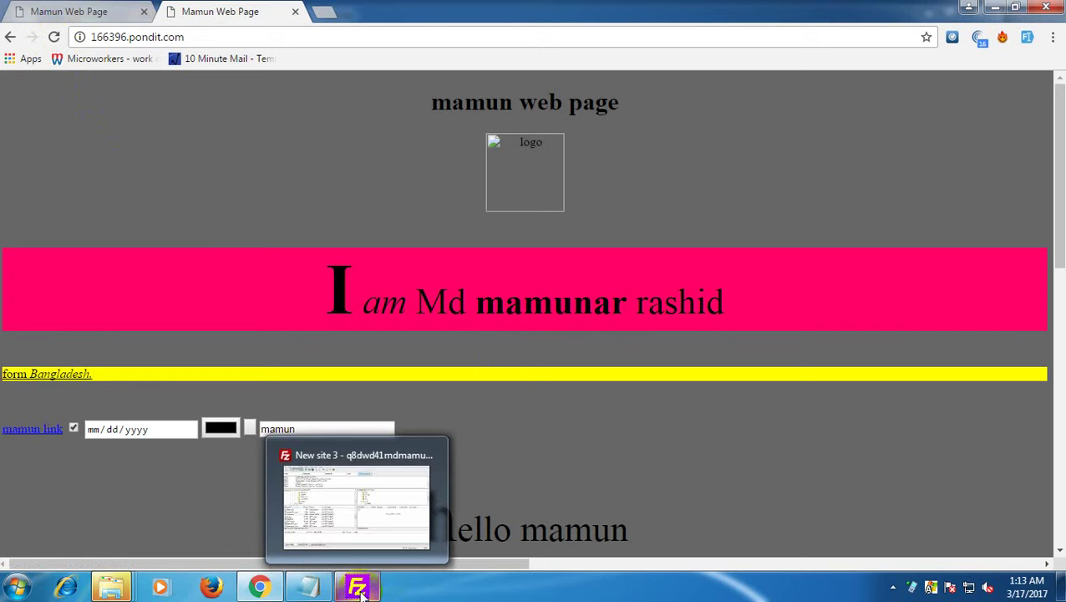
click(309, 587)
Replace the Notepad note 'GO TO WEB FOLDER' with 'file not saw folder first time'
drag(679, 114, 152, 108)
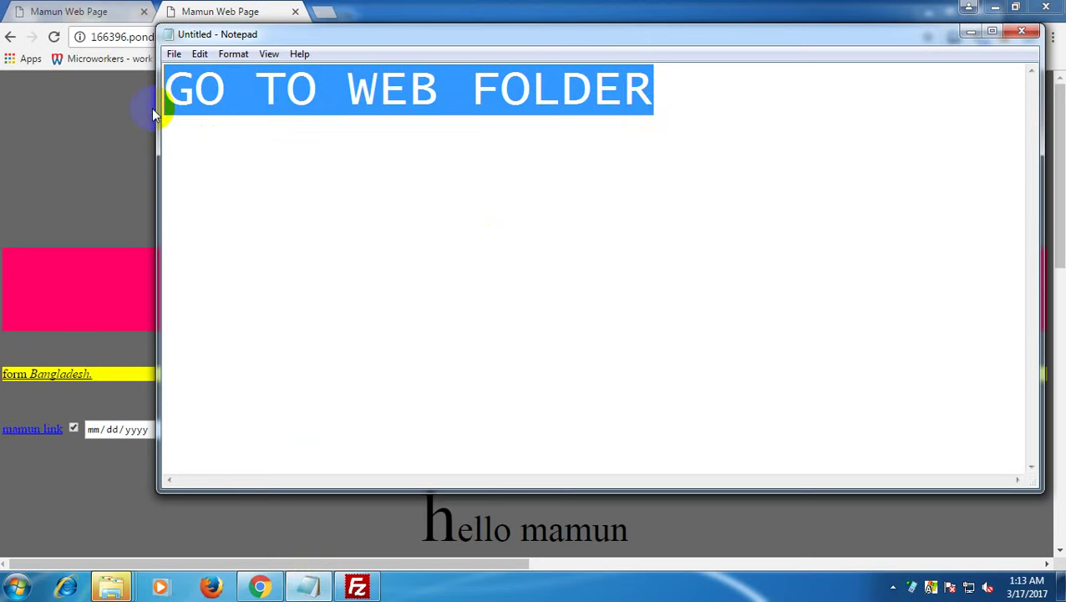
text(fil)
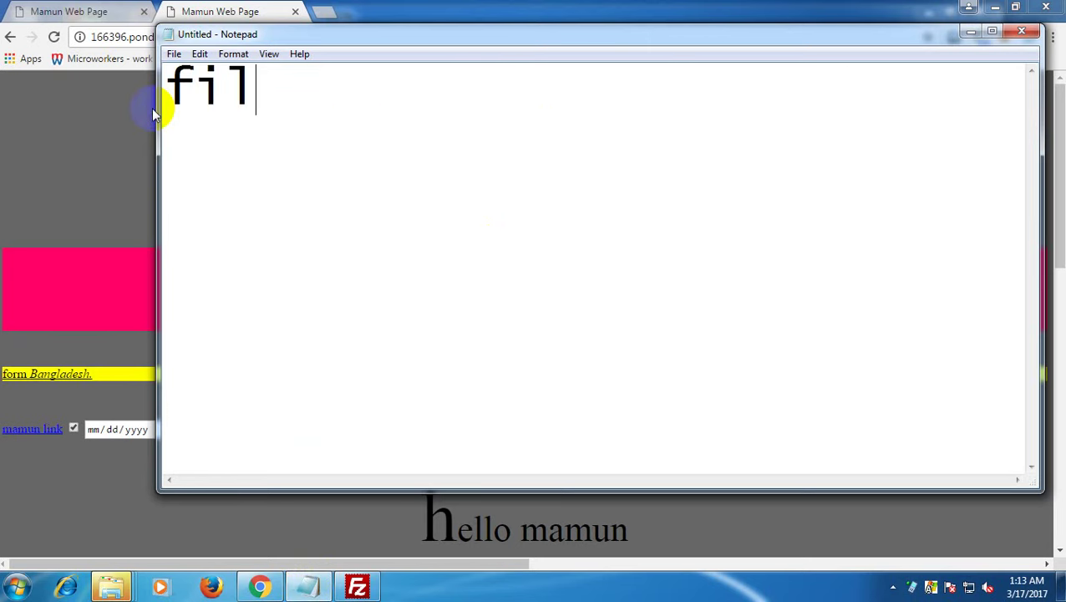
text(e not )
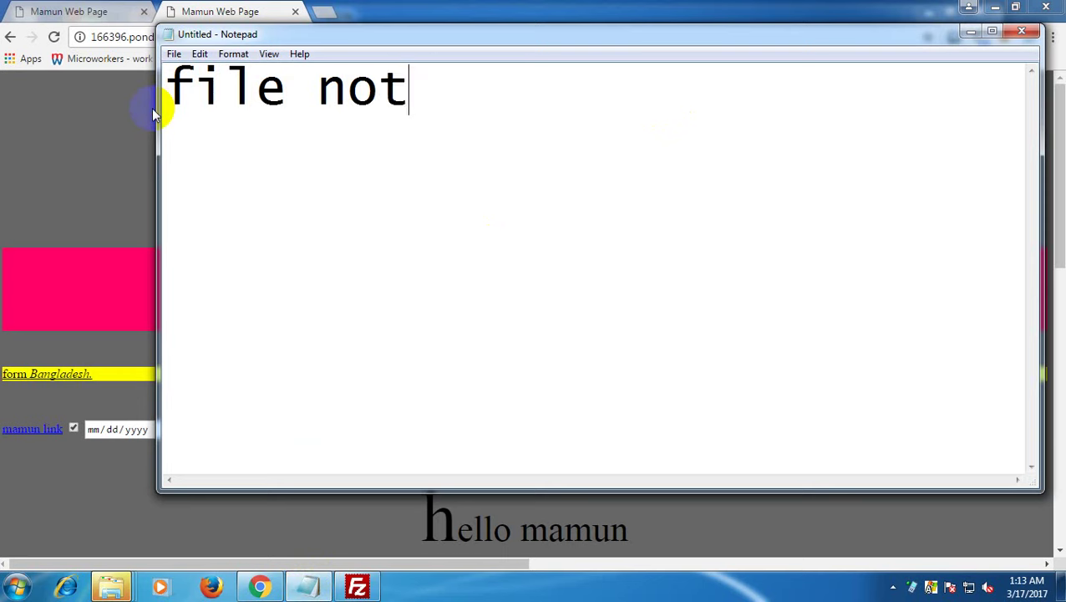
text(saw )
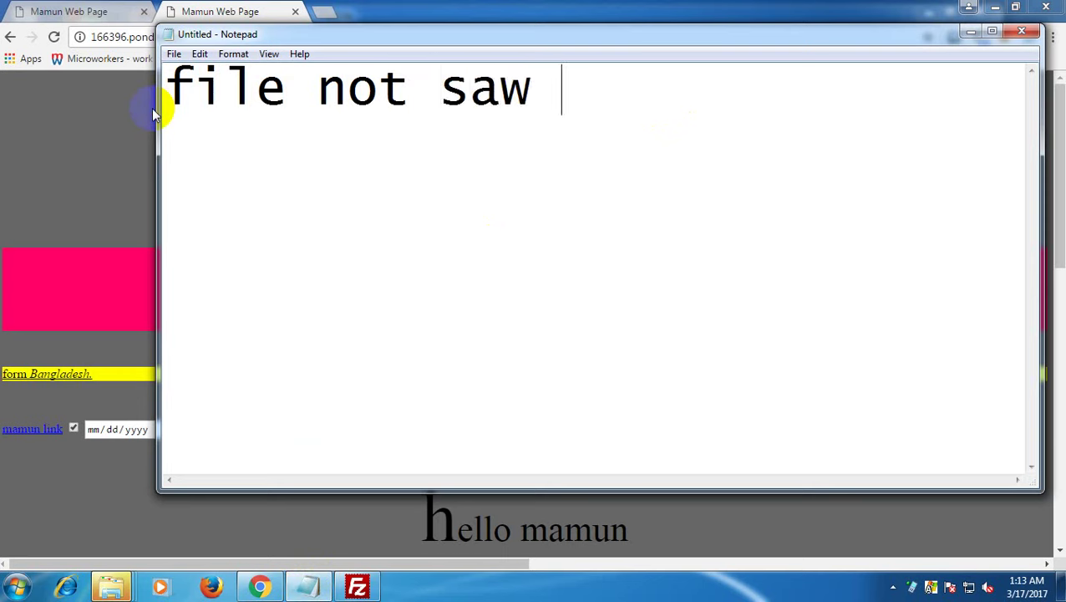
text(fo)
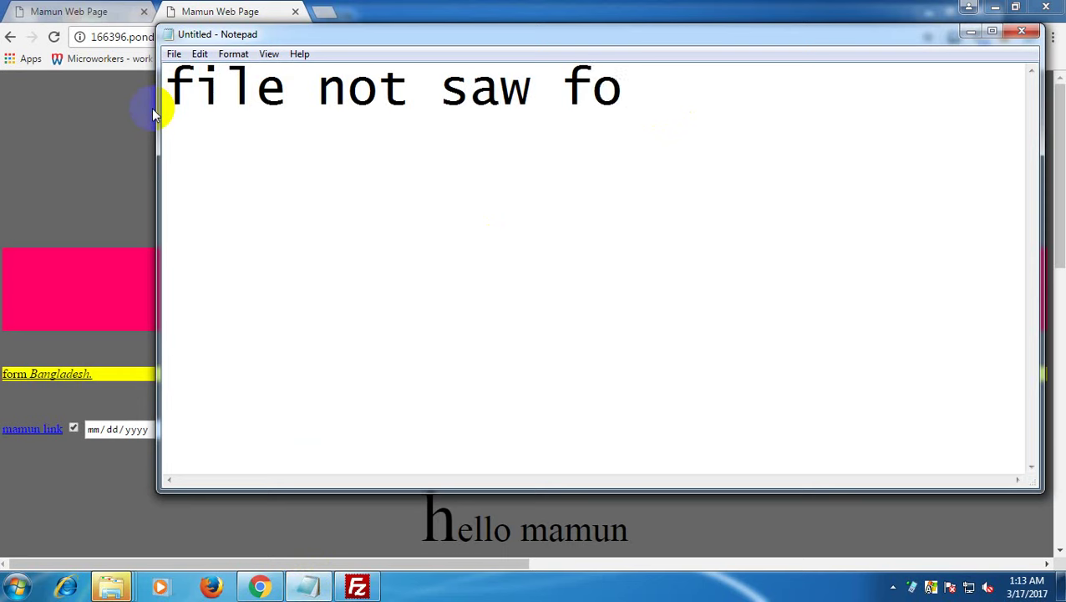
text(lde)
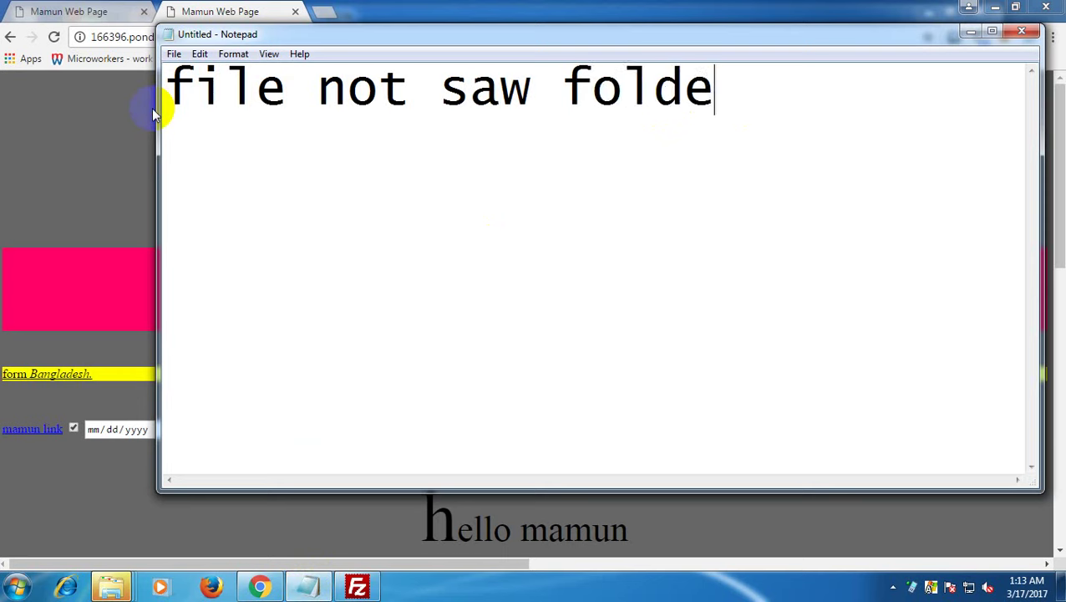
text(r f)
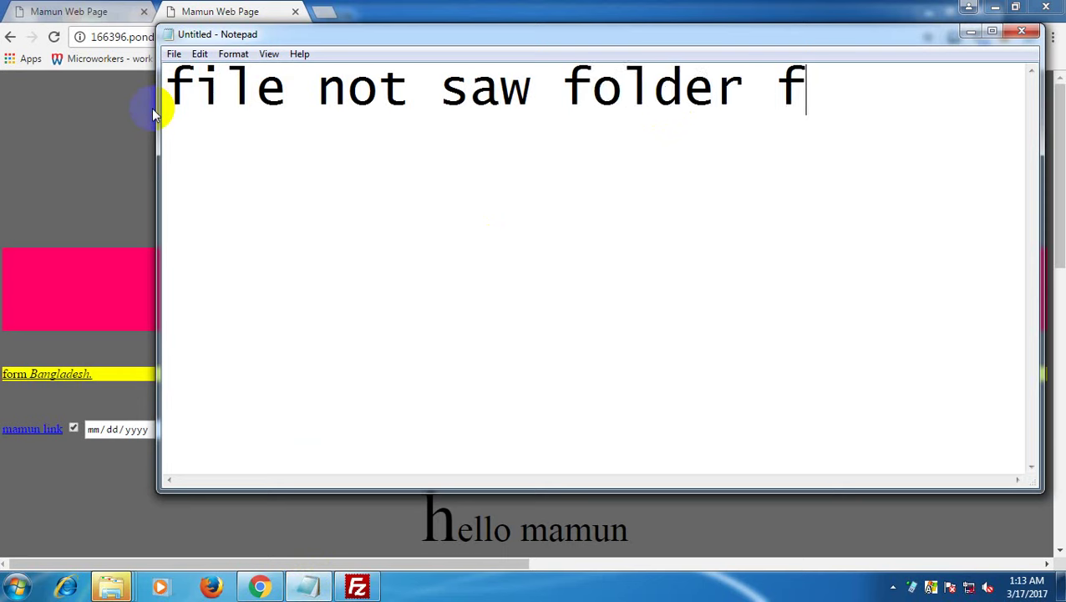
text(irst)
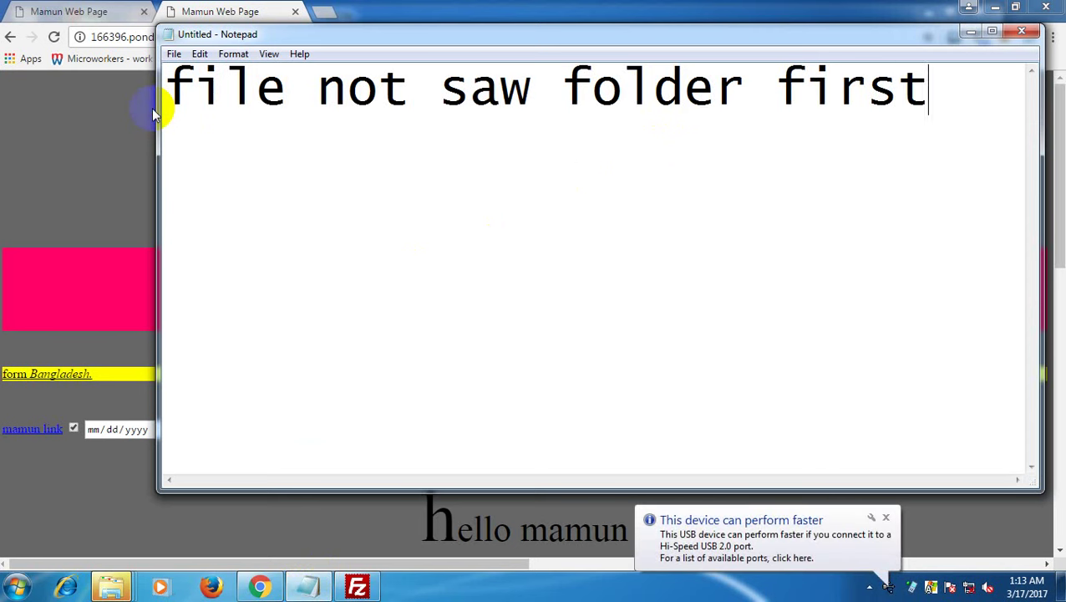
text( time)
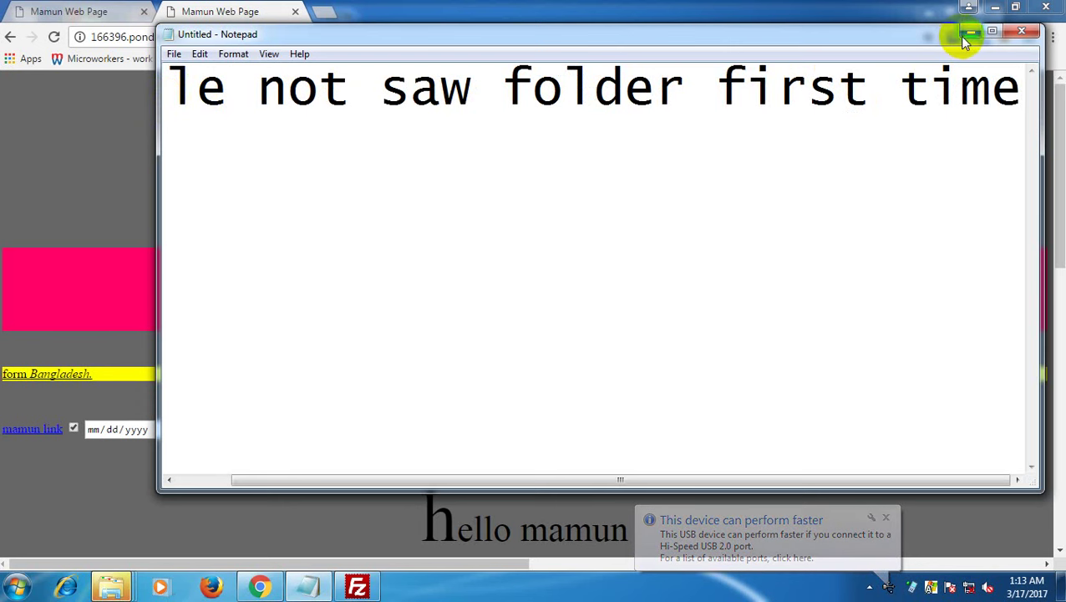
click(357, 585)
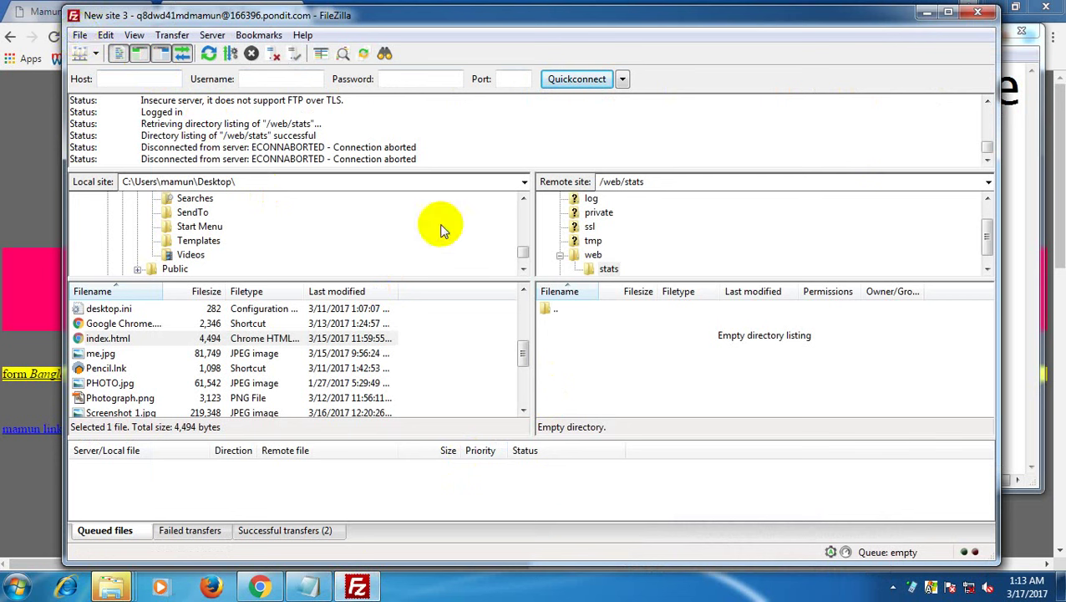
Go up from /web/stats to the parent and select the web folder in the remote tree
click(553, 311)
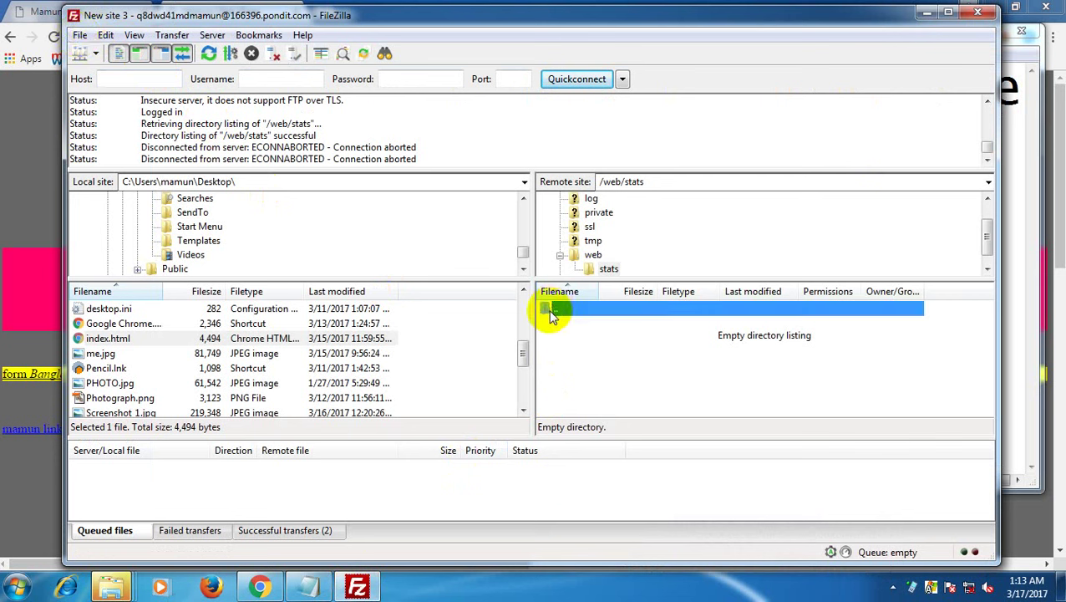
double_click(550, 313)
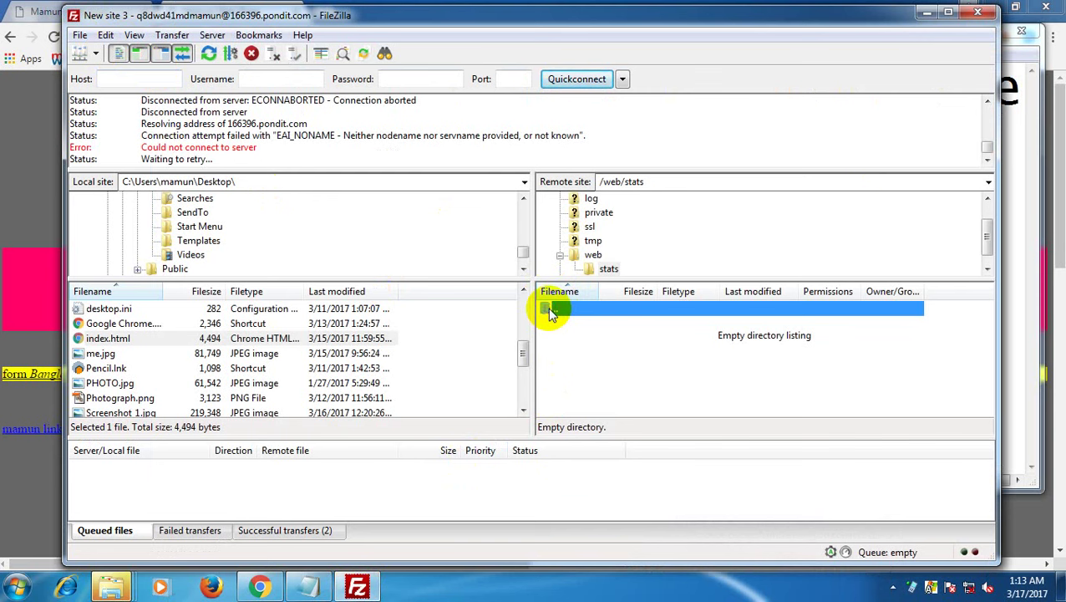
click(592, 255)
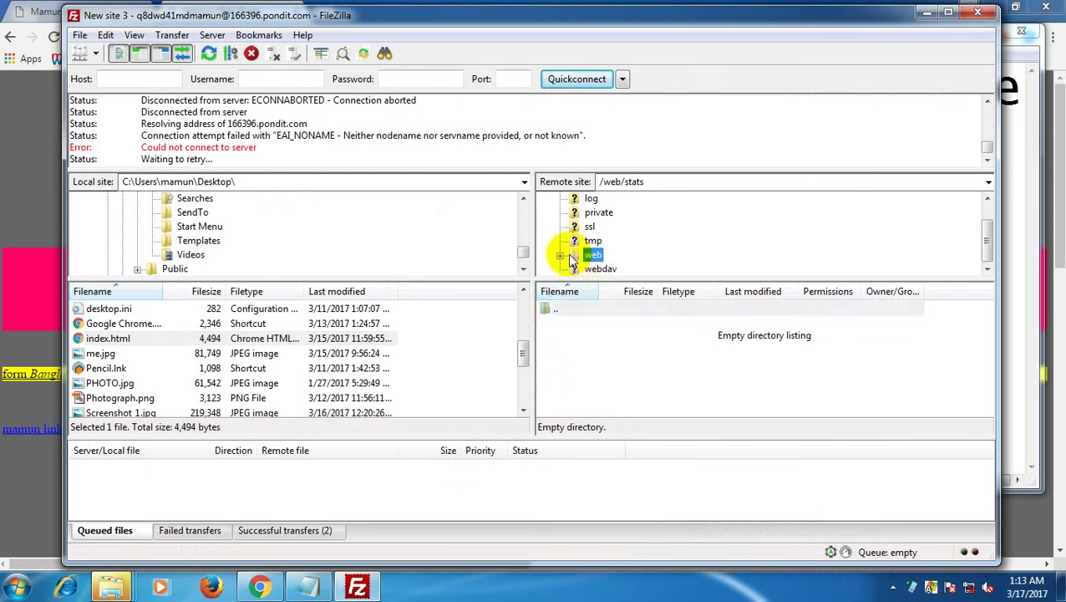
click(576, 259)
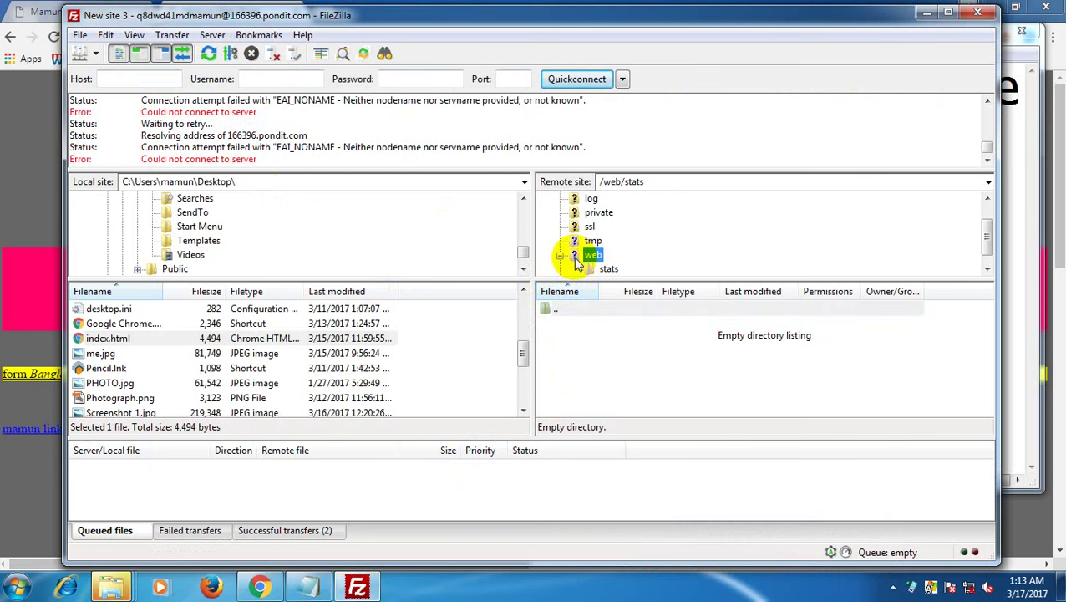
scroll(576, 261, up, 1)
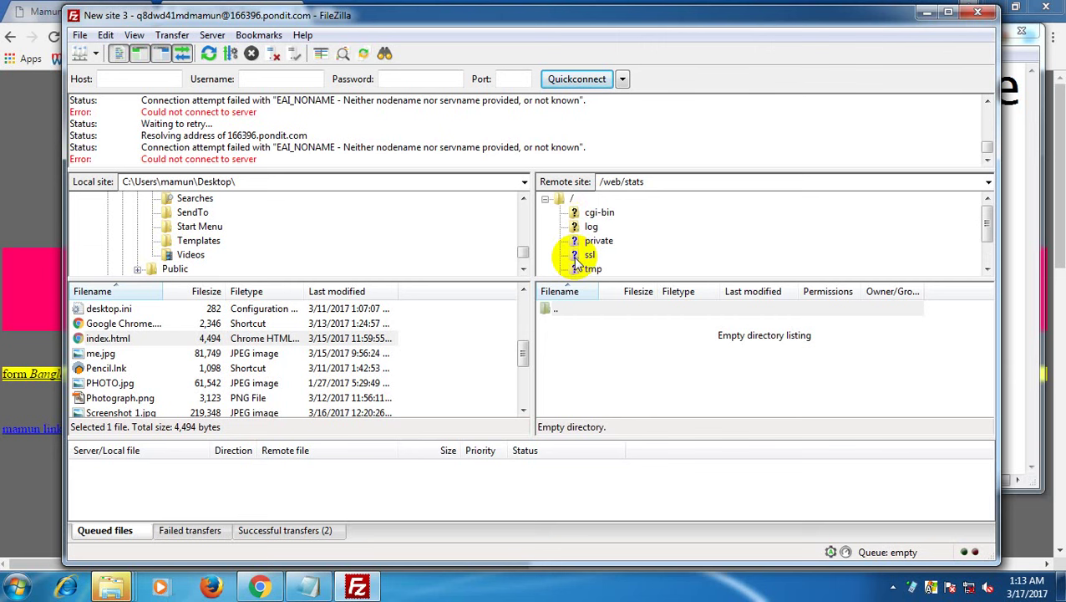
scroll(575, 264, down, 1)
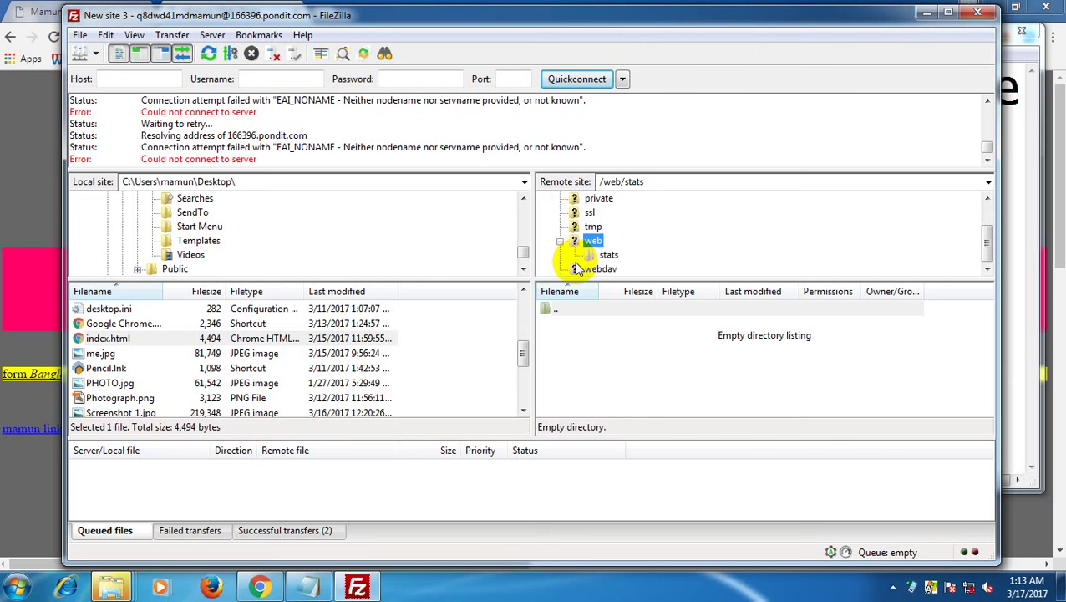
Reconnect to saved site New site 3 from Site Manager in a new connection tab
click(79, 35)
click(107, 54)
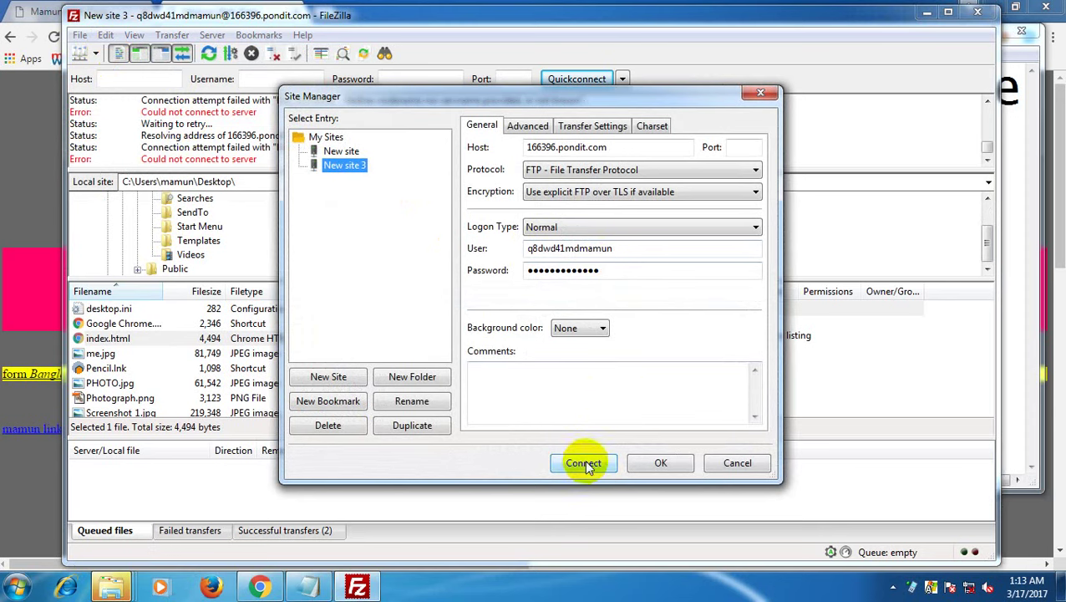
click(584, 463)
click(558, 330)
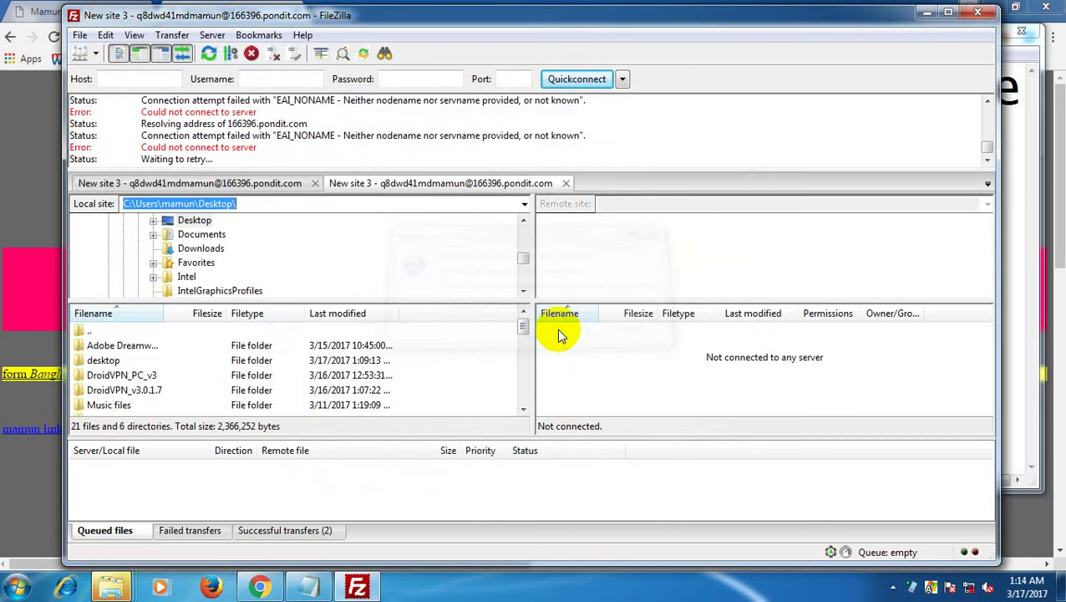